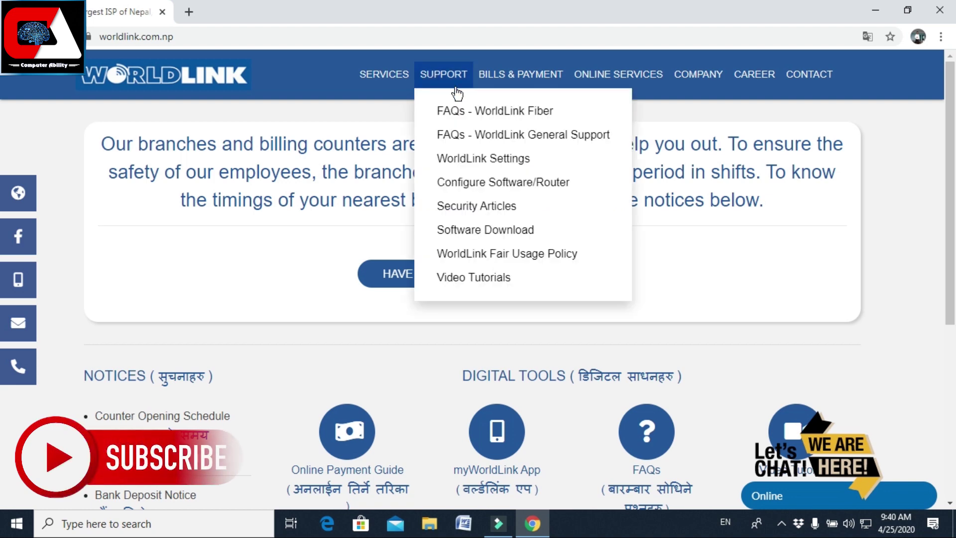
Step: Open the WorldLink customer login page and sign in to the client portal with the first listed Google account
mouse_move(577, 78)
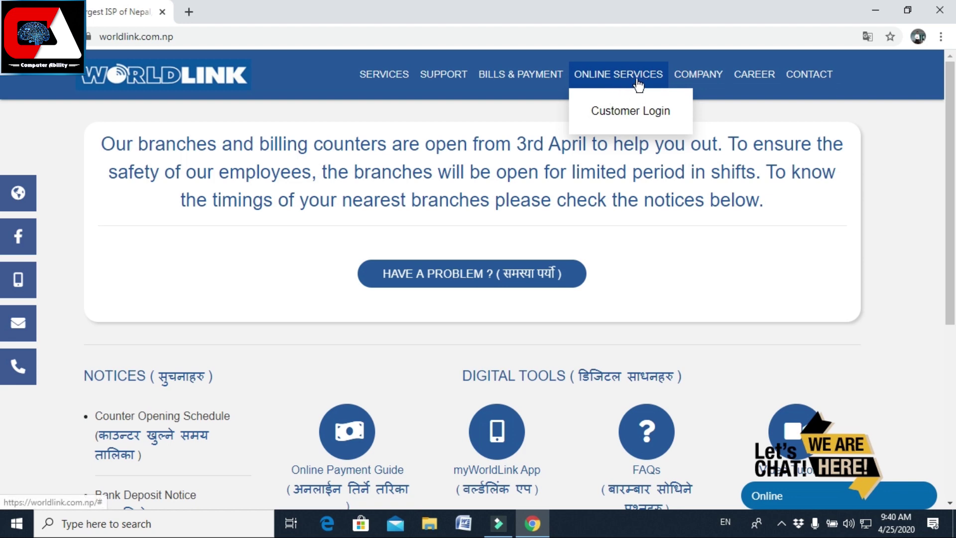
left_click(631, 111)
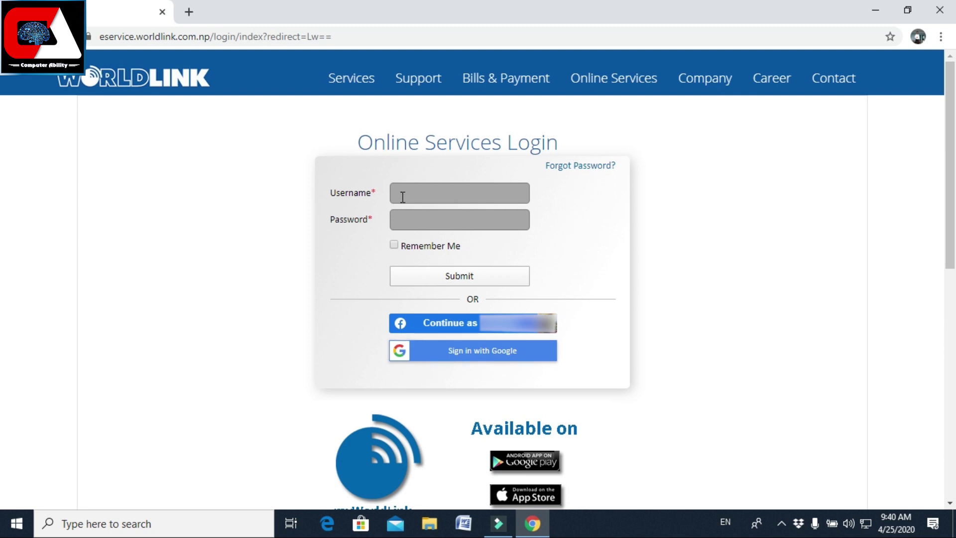
left_click(498, 360)
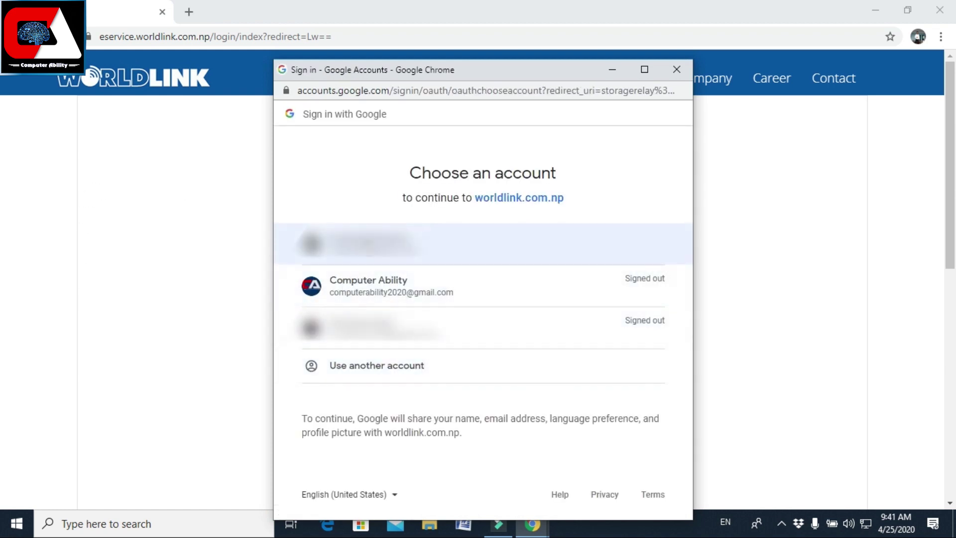
left_click(381, 256)
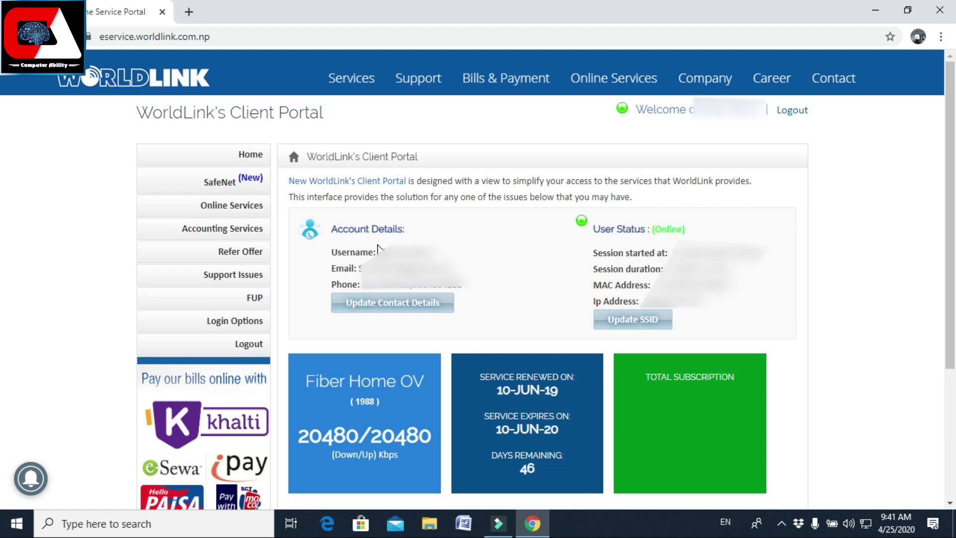
Step: Review the account details and user status on the client portal's home page
left_click_drag(330, 230, 405, 225)
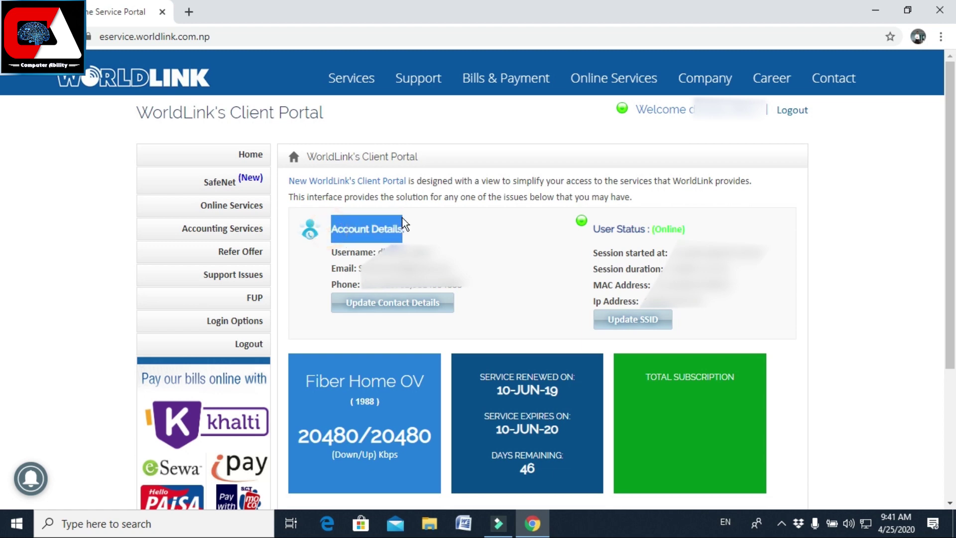
left_click_drag(592, 229, 647, 231)
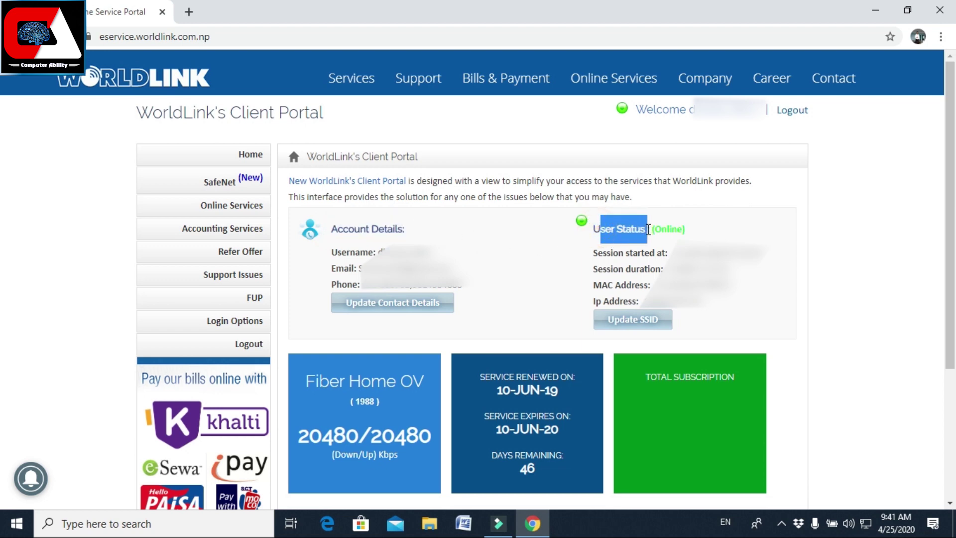
left_click(636, 252)
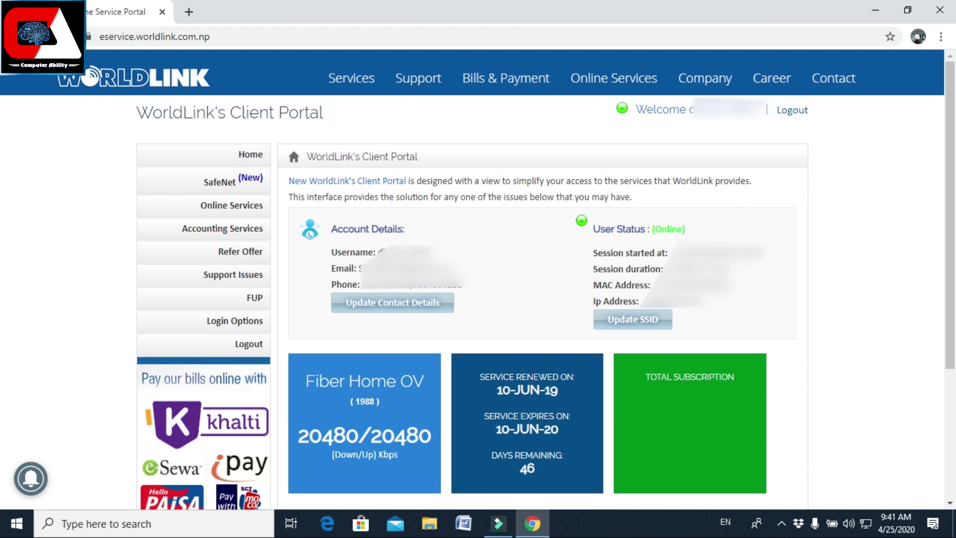
double_click(393, 252)
left_click(411, 242)
Step: Go to the portal's online services and request the account password change
left_click(254, 206)
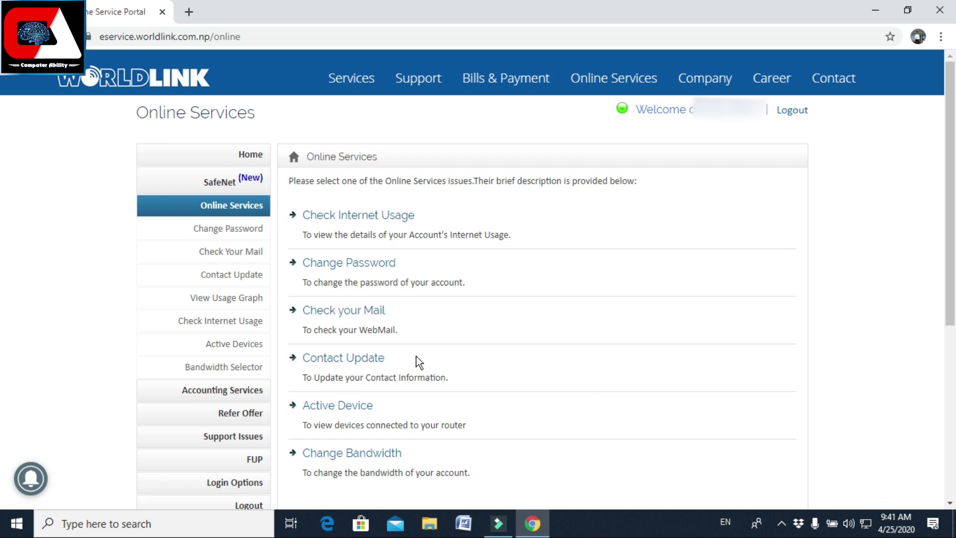
scroll(417, 358, "down", 2)
scroll(416, 356, "up", 2)
left_click(370, 268)
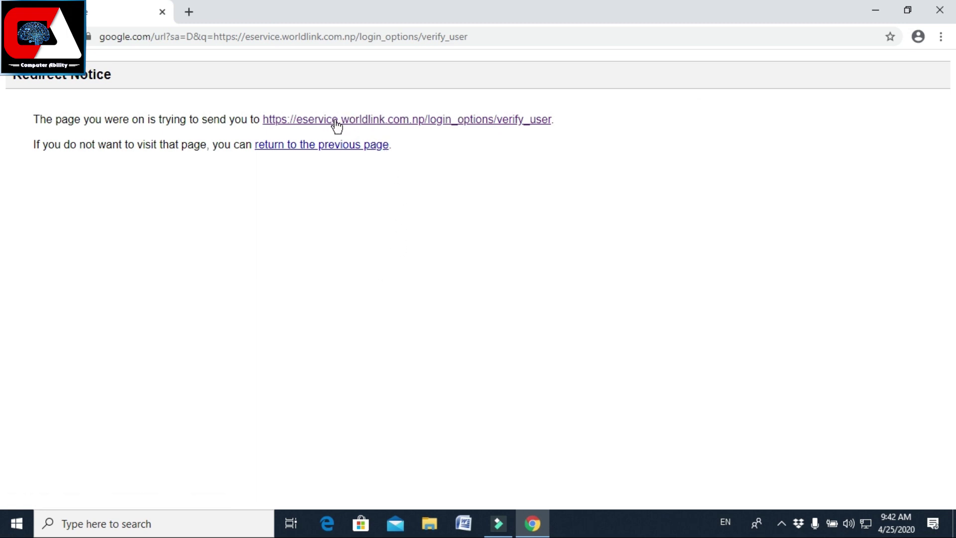
Step: Continue to the user verification page and verify the identity with the Google account, entering its account password
left_click(352, 122)
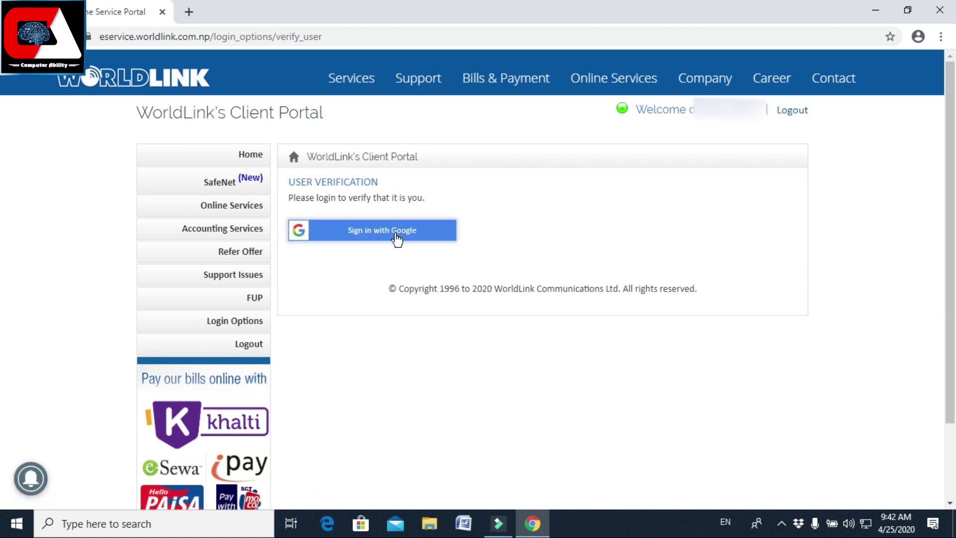
left_click(397, 238)
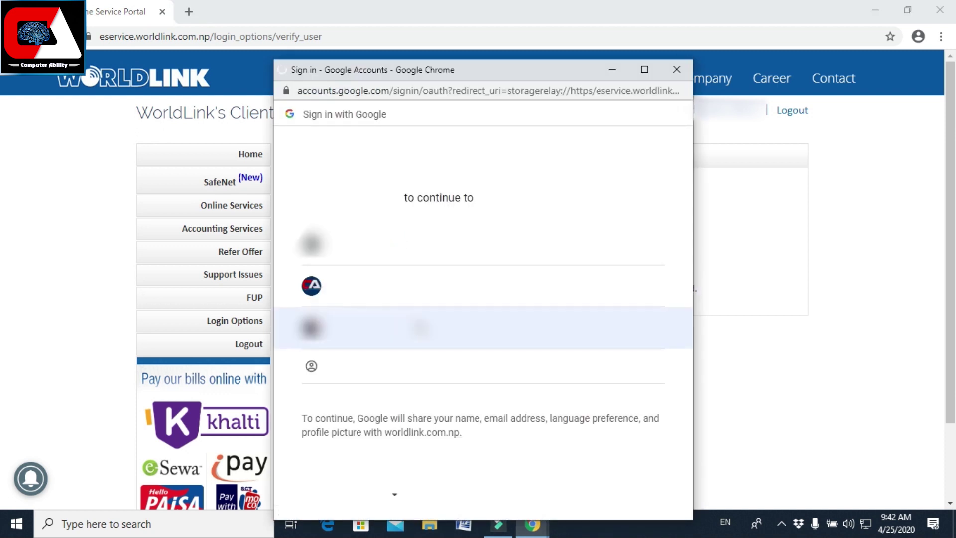
left_click(363, 247)
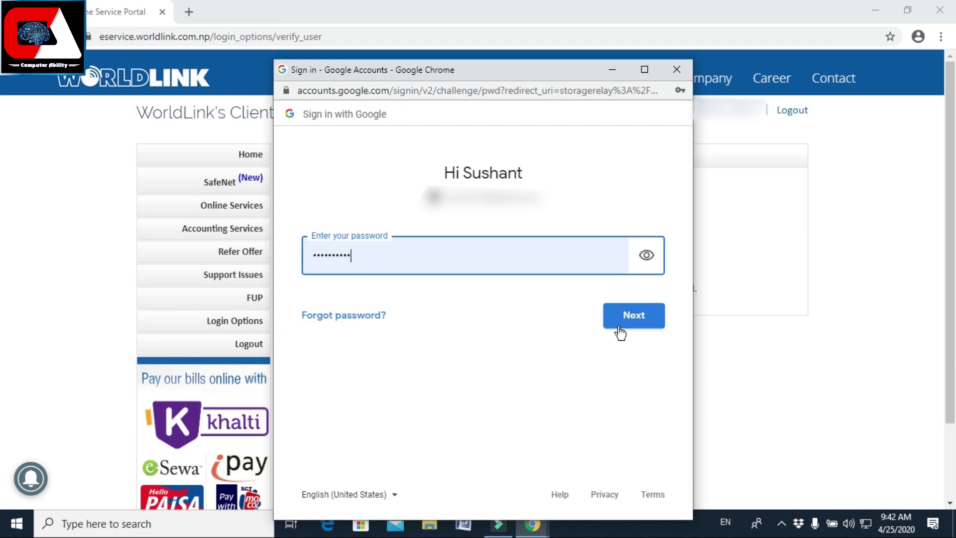
left_click(618, 327)
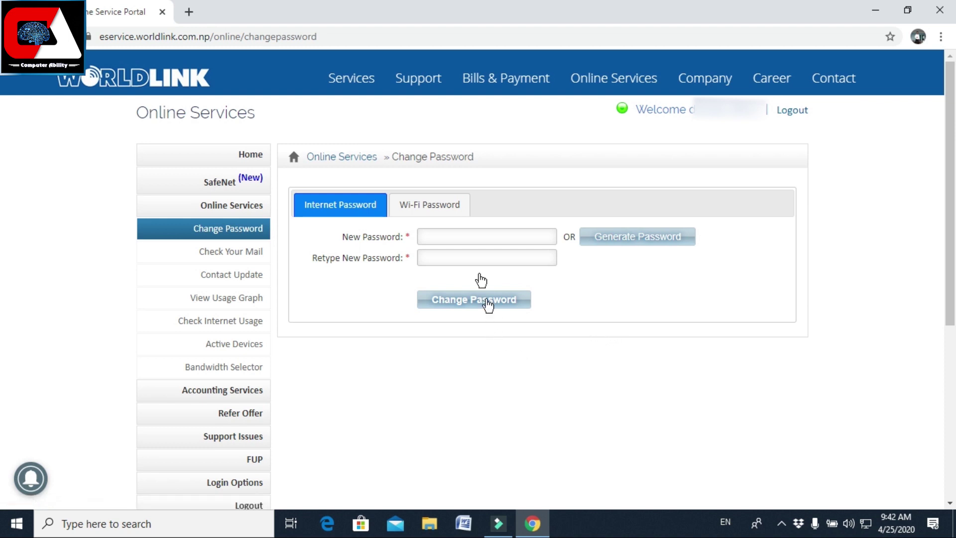
Step: Change the internet password by entering the new password, retyping it and submitting the change
left_click(366, 214)
left_click(414, 207)
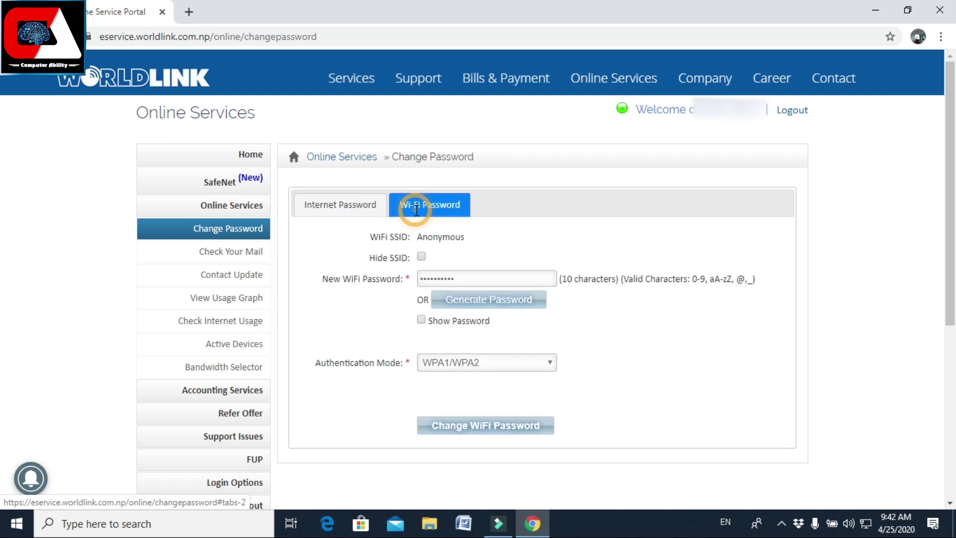
left_click(363, 204)
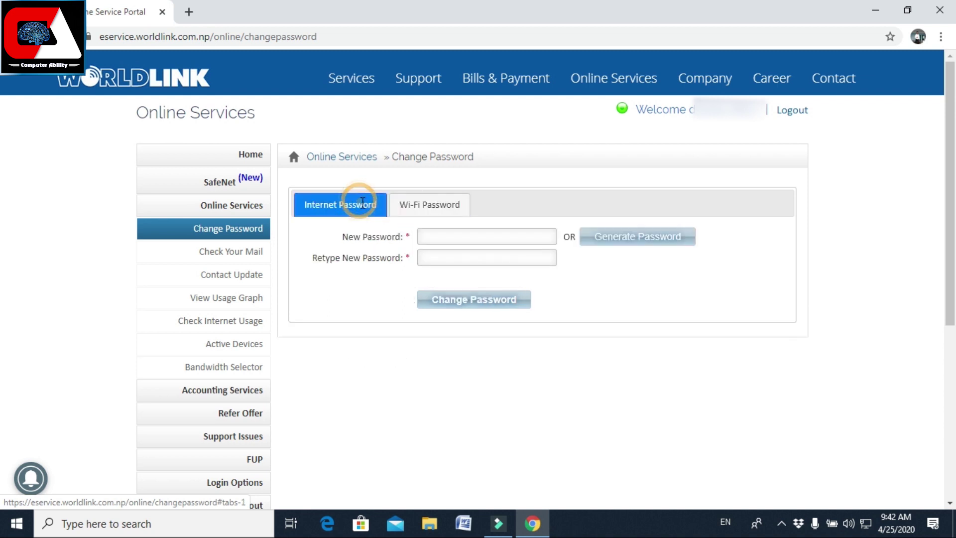
left_click(443, 238)
left_click(445, 263)
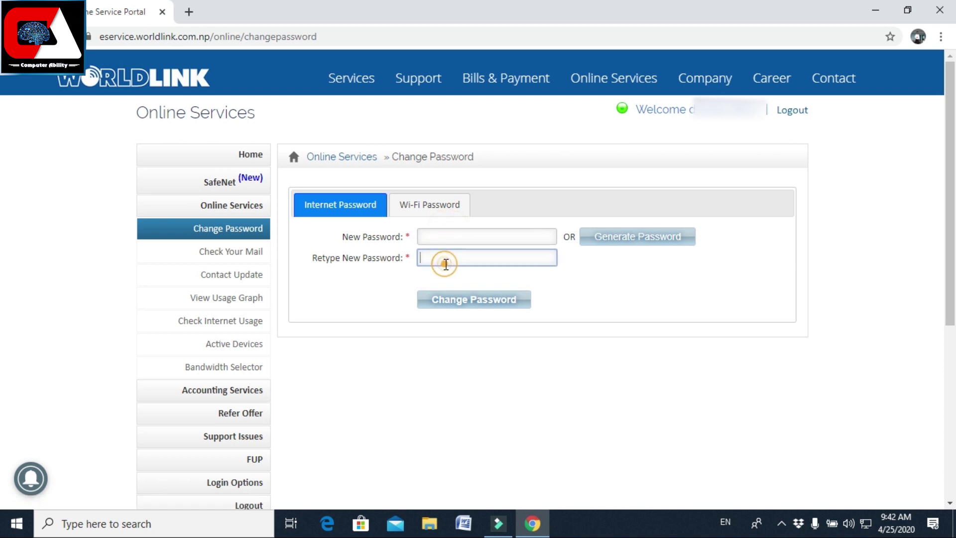
left_click(443, 238)
left_click(444, 257)
left_click(449, 231)
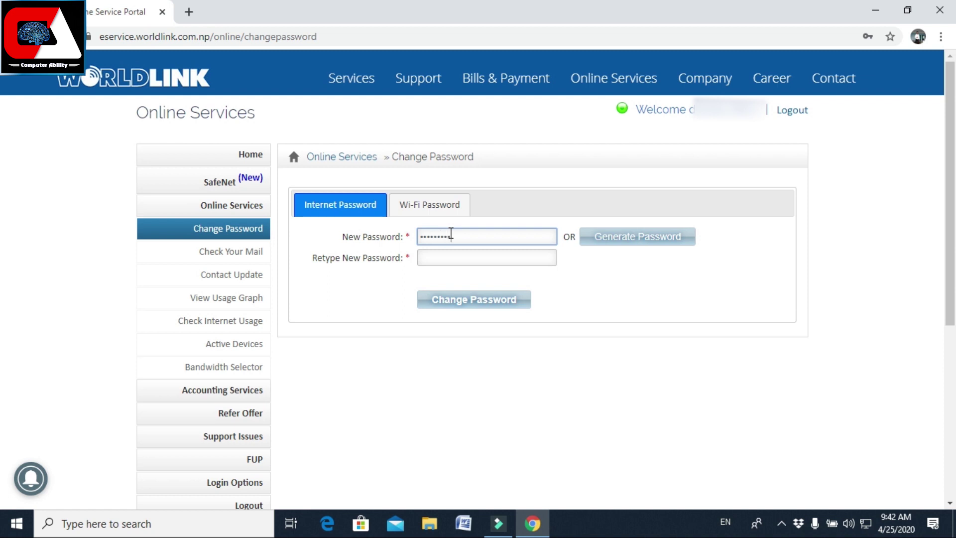
left_click(452, 252)
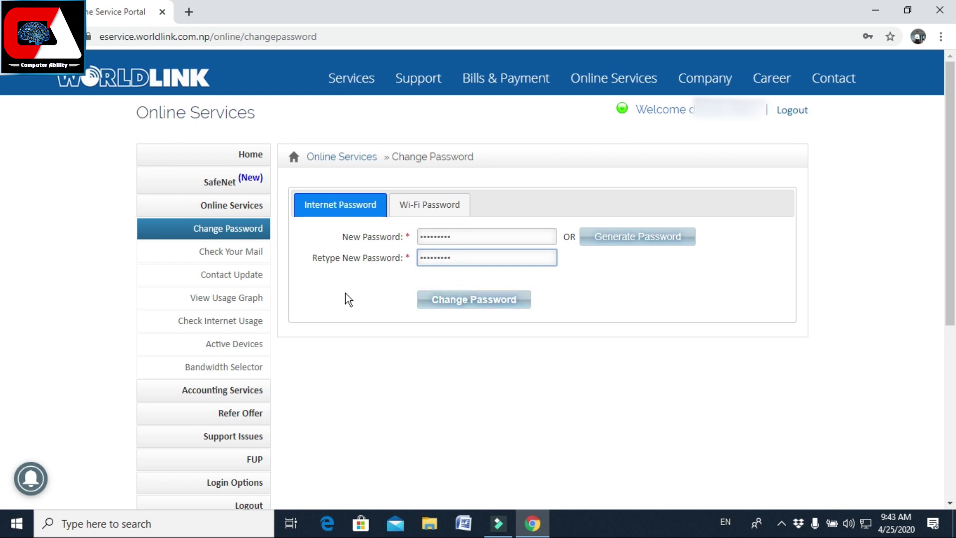
left_click(470, 302)
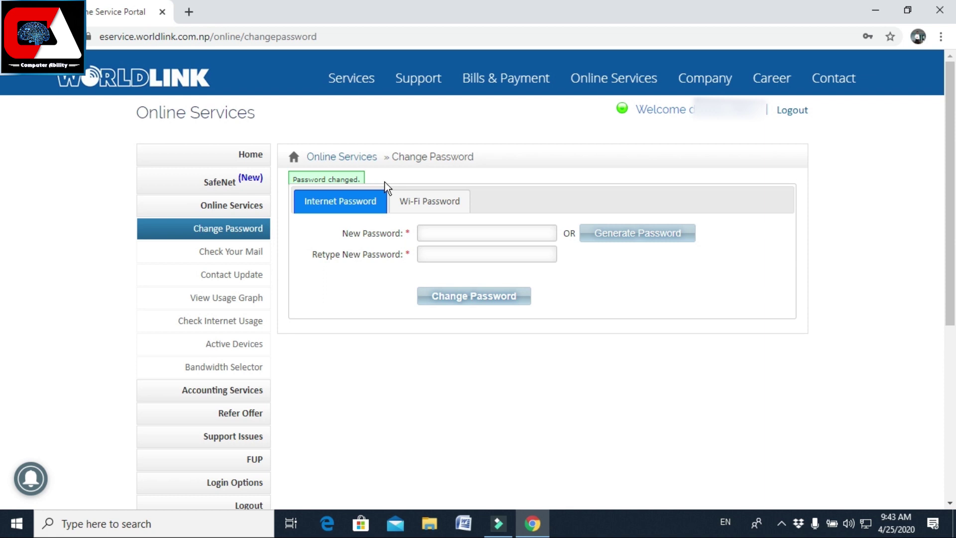
Step: Log out of the client portal and log back in with the account username and the new password
left_click(798, 118)
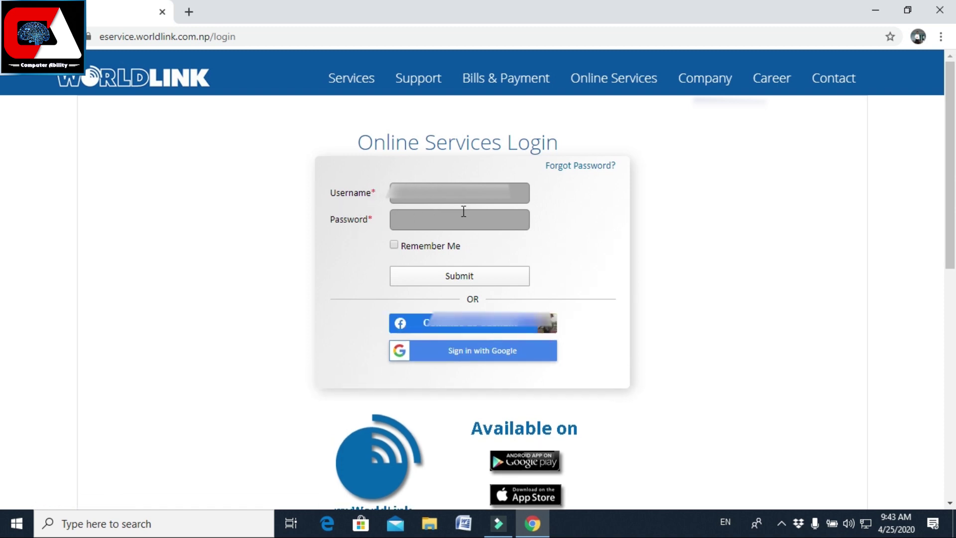
left_click(448, 199)
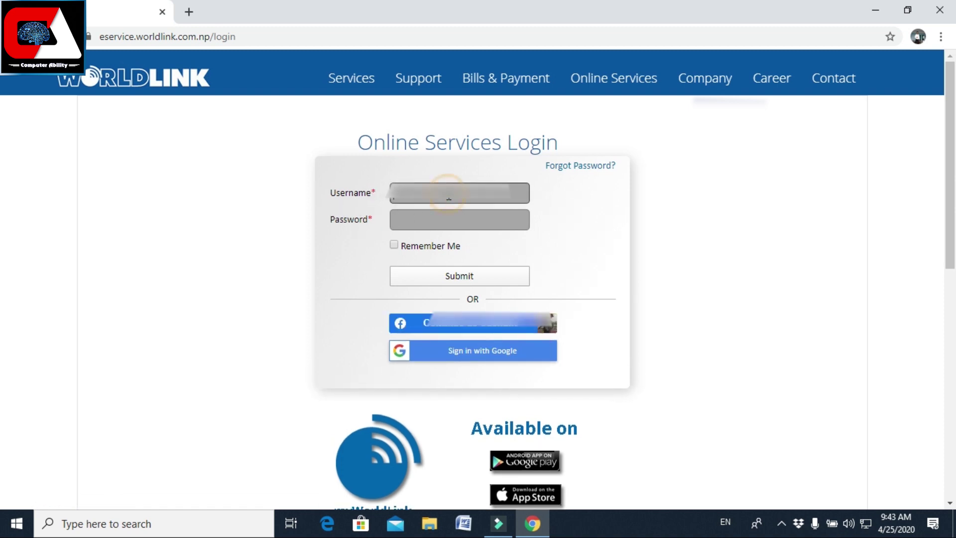
left_click(465, 273)
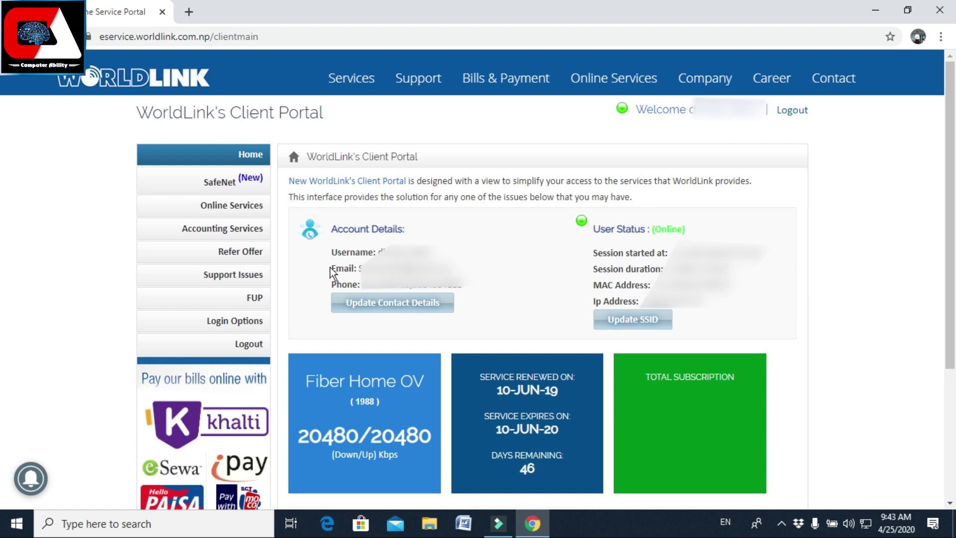
Step: Check the account's internet usage for April, 2020 and look through the daily usage table
left_click(260, 232)
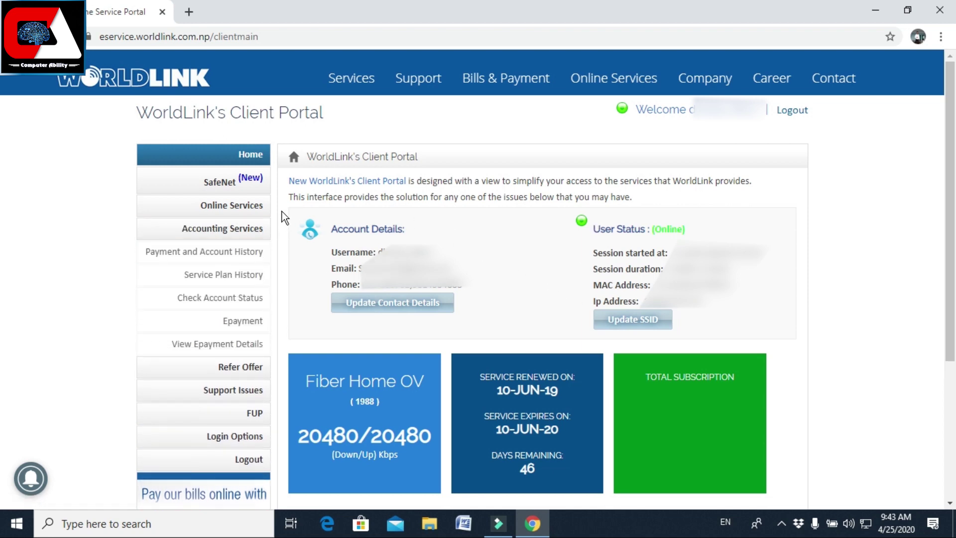
left_click(269, 208)
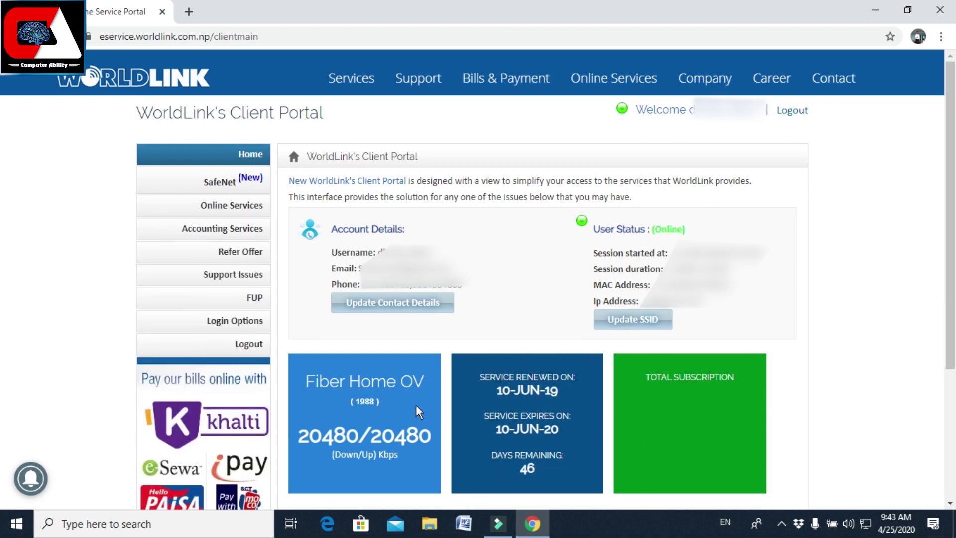
left_click(257, 211)
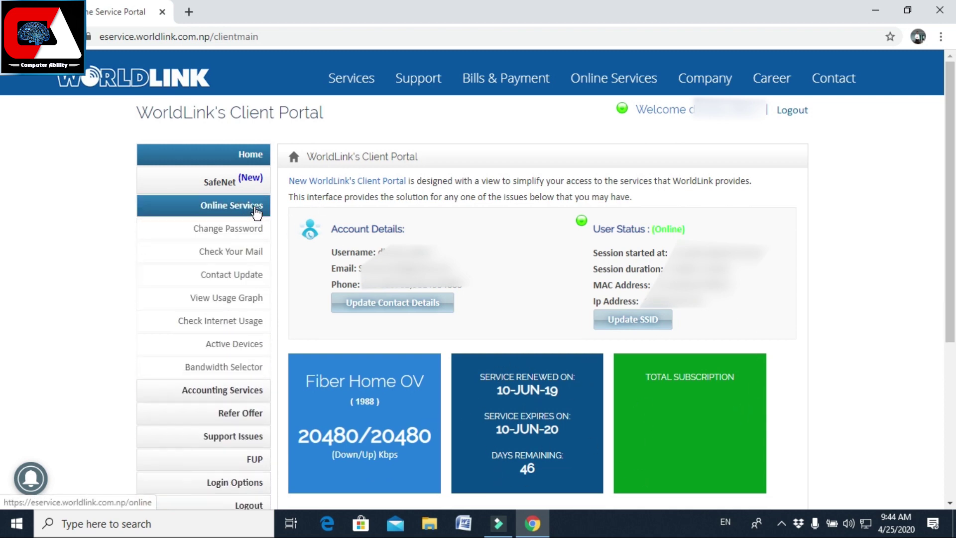
left_click(257, 211)
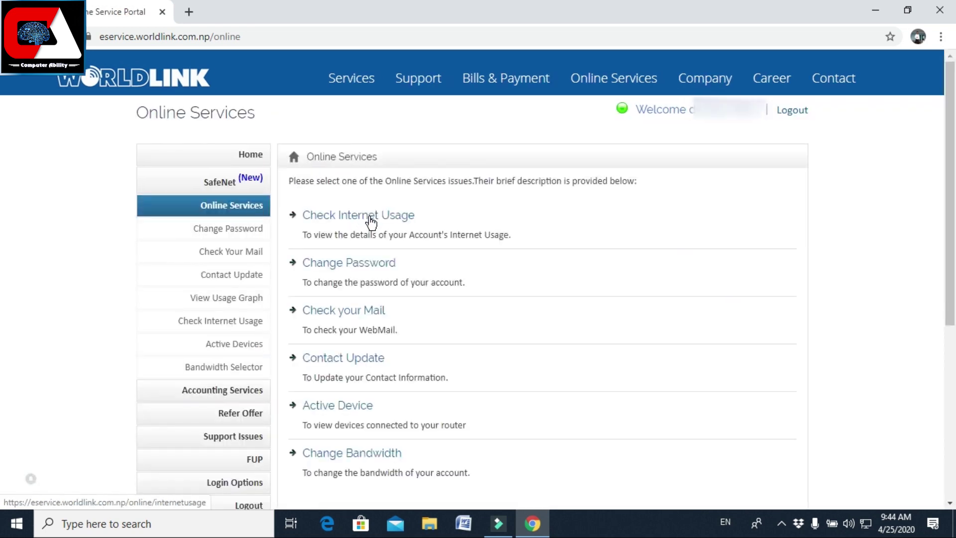
left_click(398, 216)
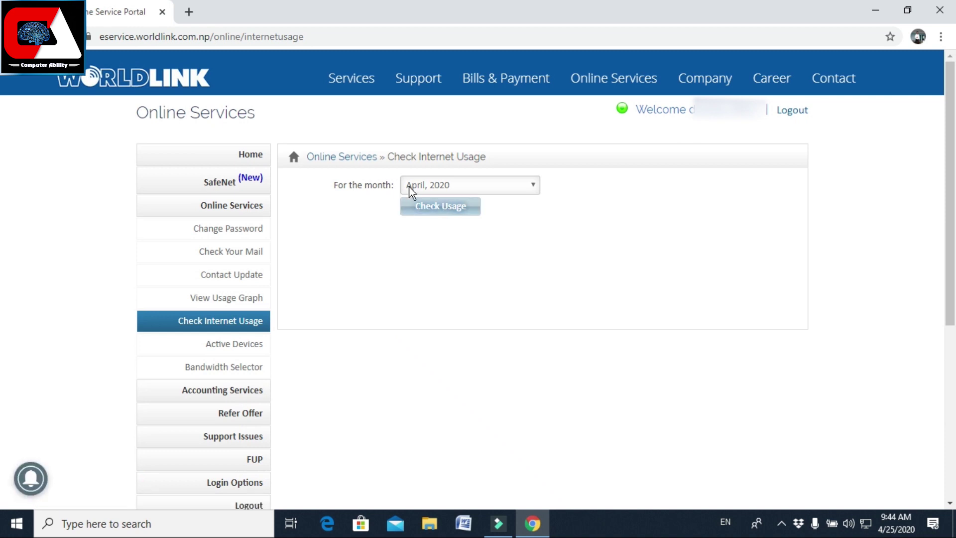
left_click(451, 216)
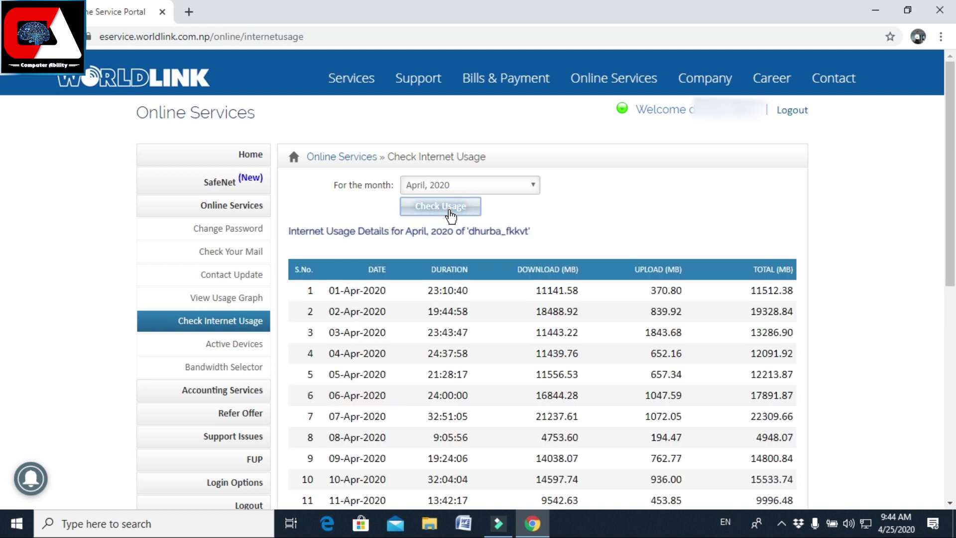
scroll(558, 297, "down", 1)
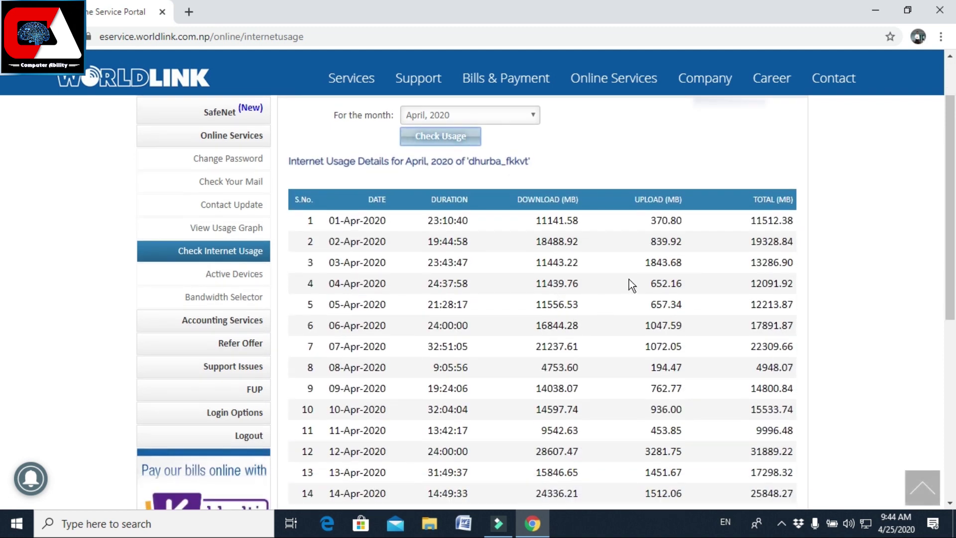
scroll(547, 325, "down", 5)
scroll(670, 347, "up", 7)
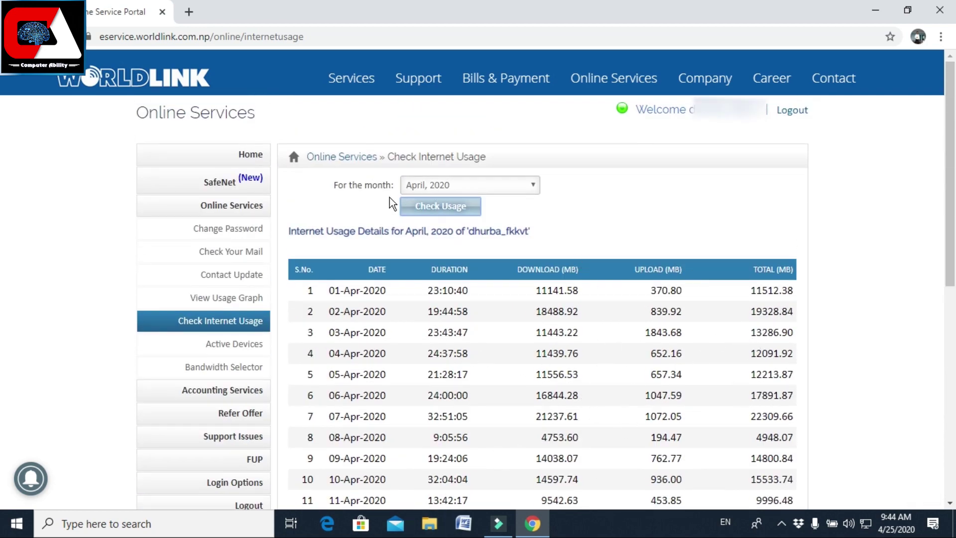
Step: Return to the password change page in the online services, show the Wi-Fi password settings and examine the WiFi SSID options
left_click(254, 205)
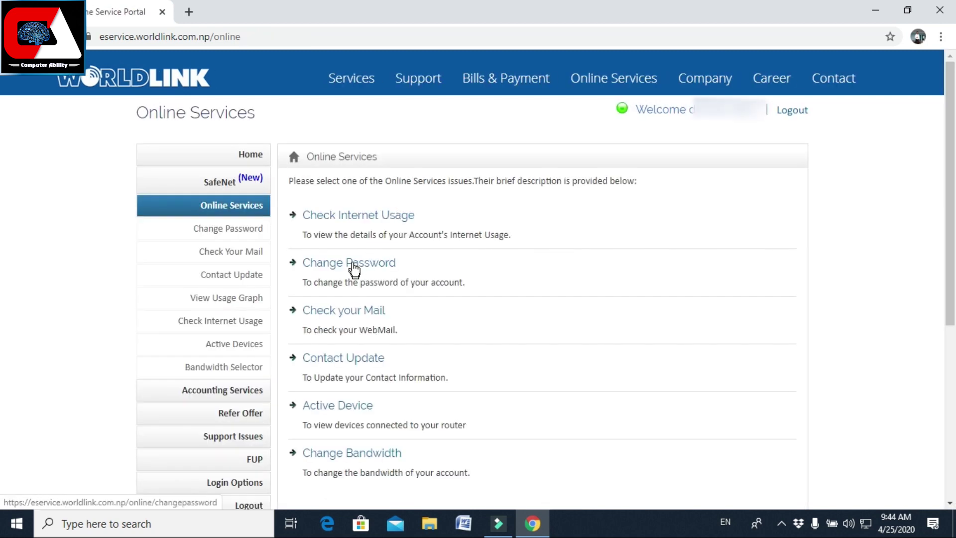
left_click(373, 264)
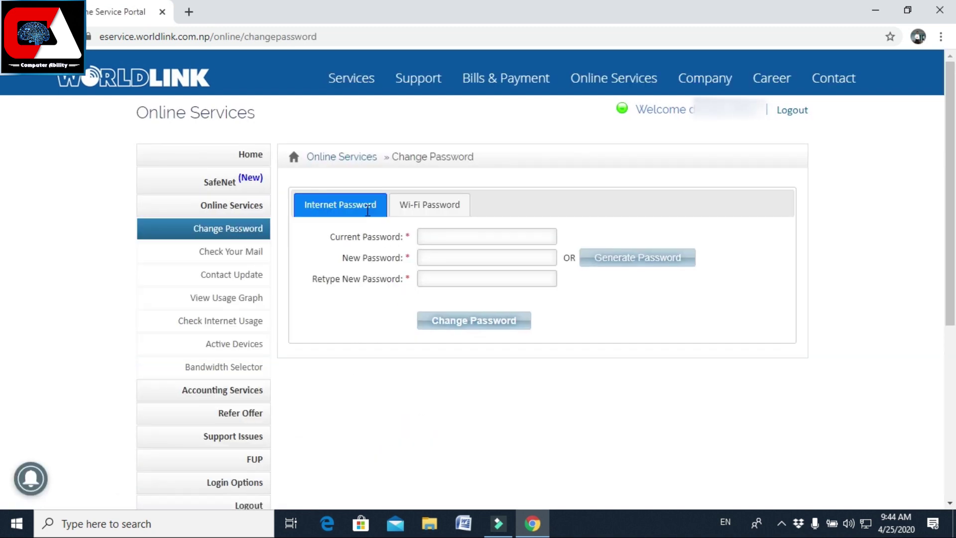
left_click(438, 215)
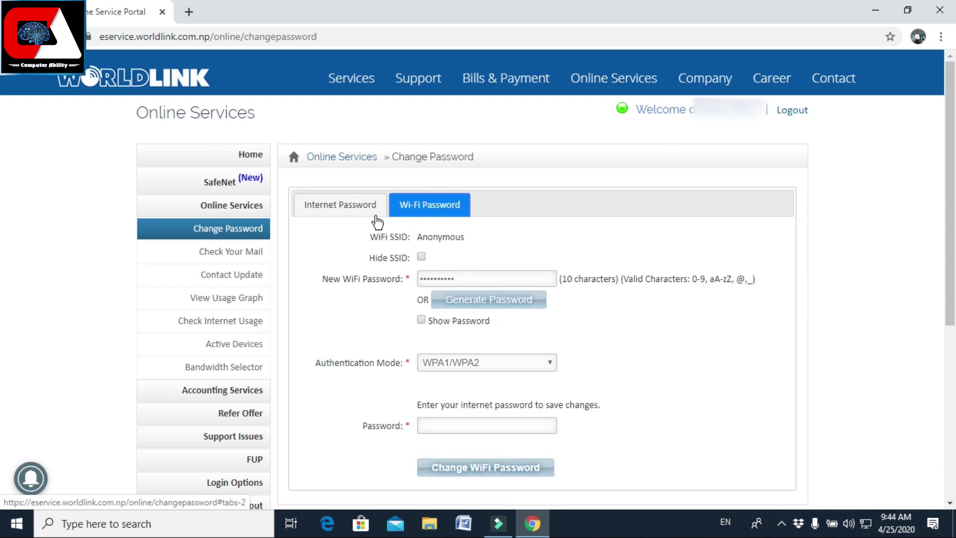
left_click_drag(417, 235, 480, 238)
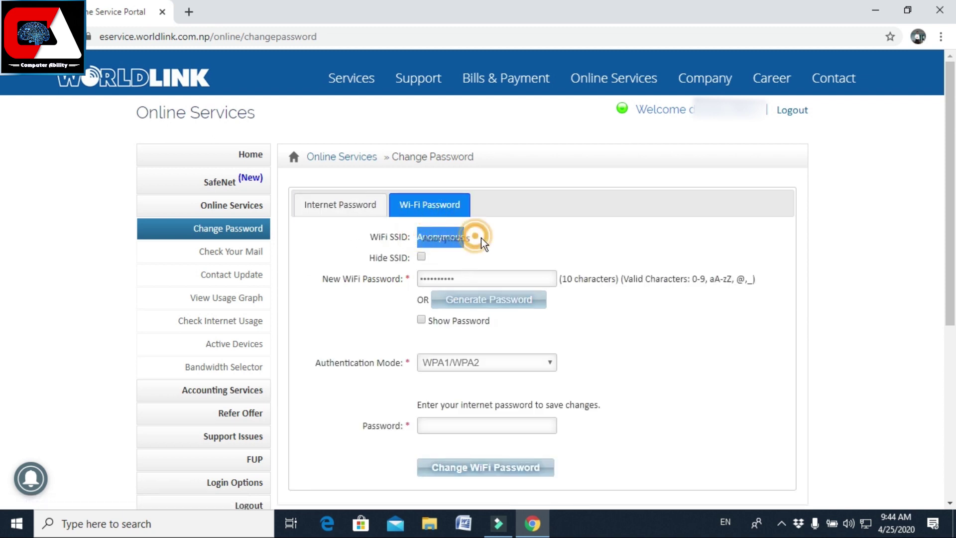
left_click(380, 261)
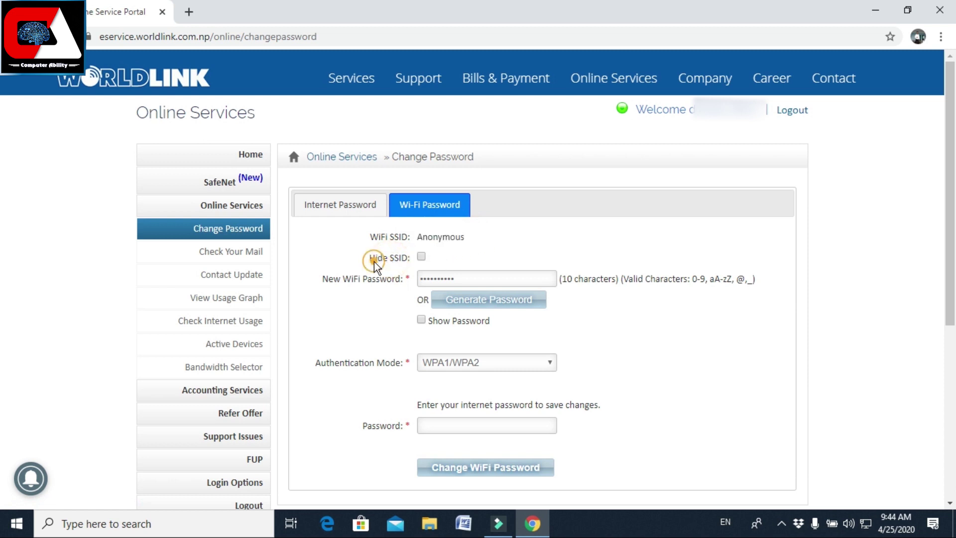
Step: Examine the Wi-Fi password form's Hide SSID option, new WiFi password field, authentication mode choices and internet password confirmation field
left_click_drag(374, 260, 408, 259)
left_click(346, 282)
left_click_drag(316, 278, 395, 279)
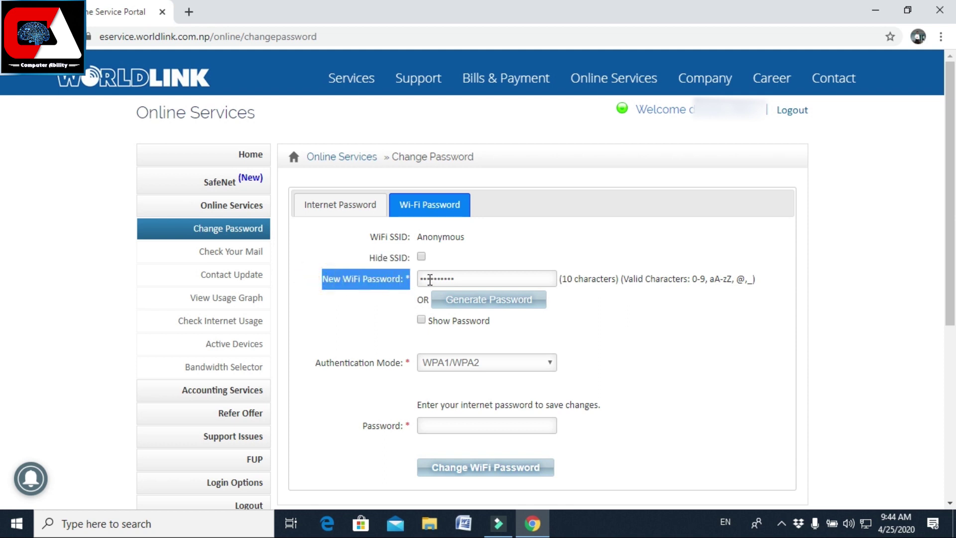
double_click(469, 278)
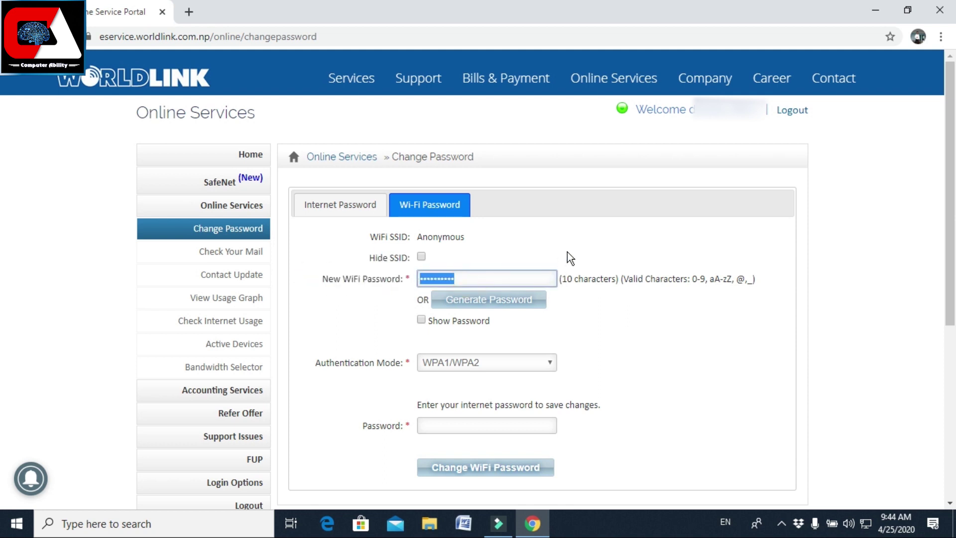
scroll(565, 253, "down", 2)
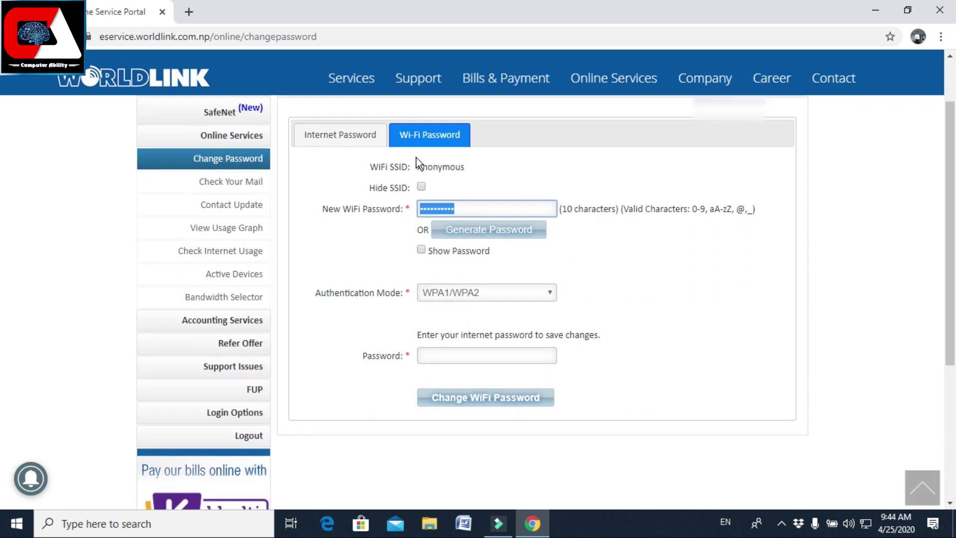
left_click(458, 294)
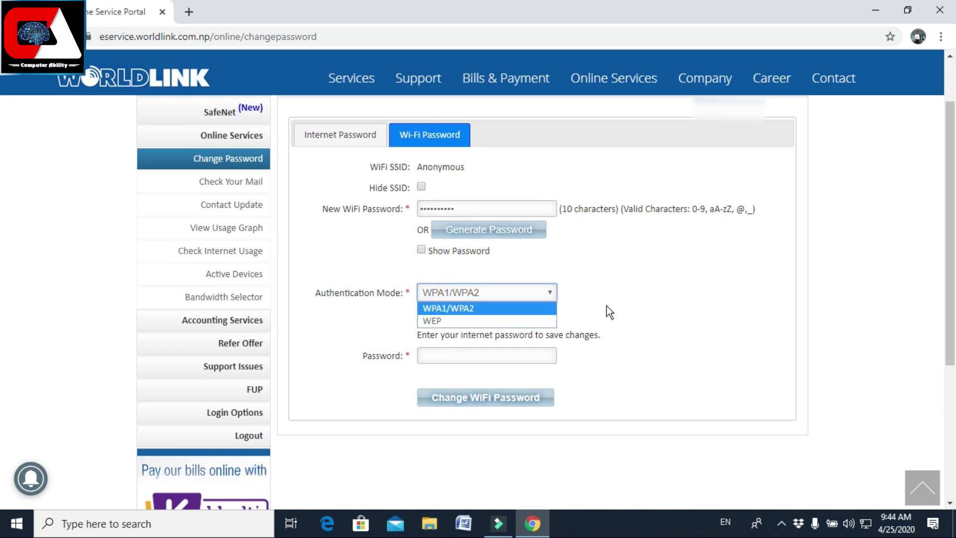
left_click(596, 336)
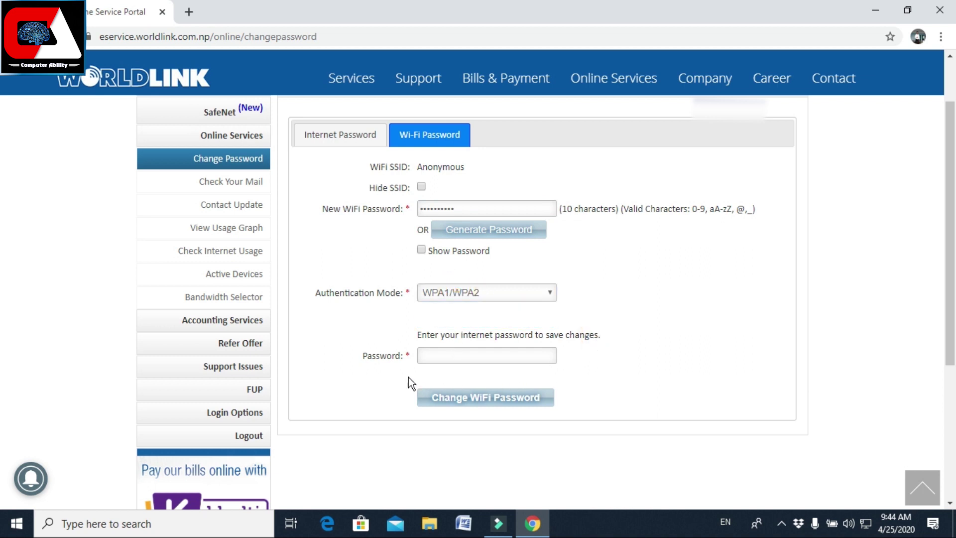
left_click(458, 359)
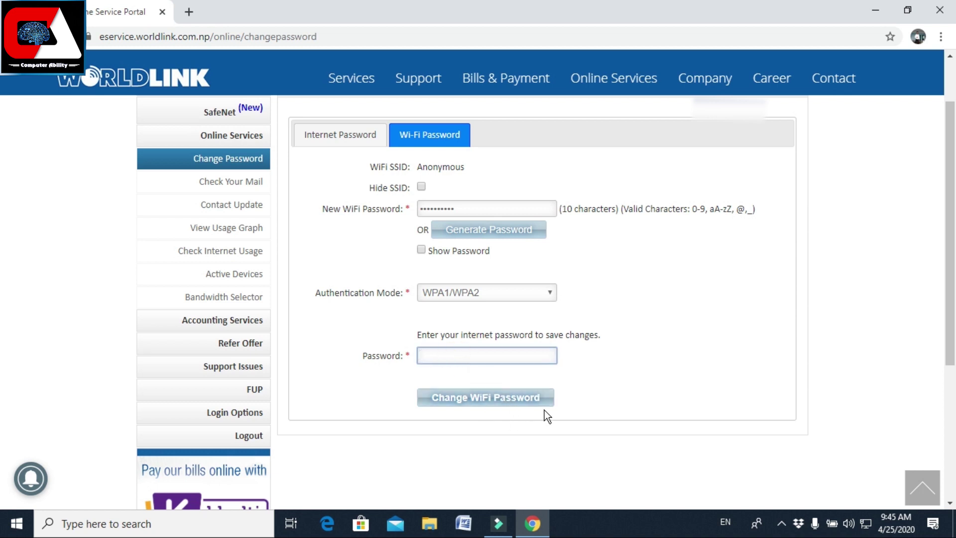
Step: Return to the Online Services overview, open Contact Update and look through the account's contact information form
left_click(233, 140)
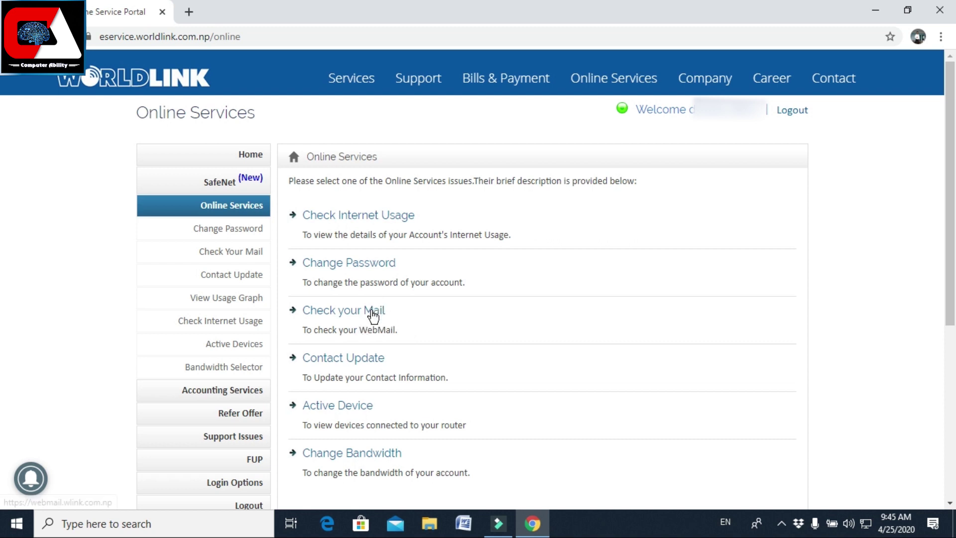
scroll(408, 339, "down", 1)
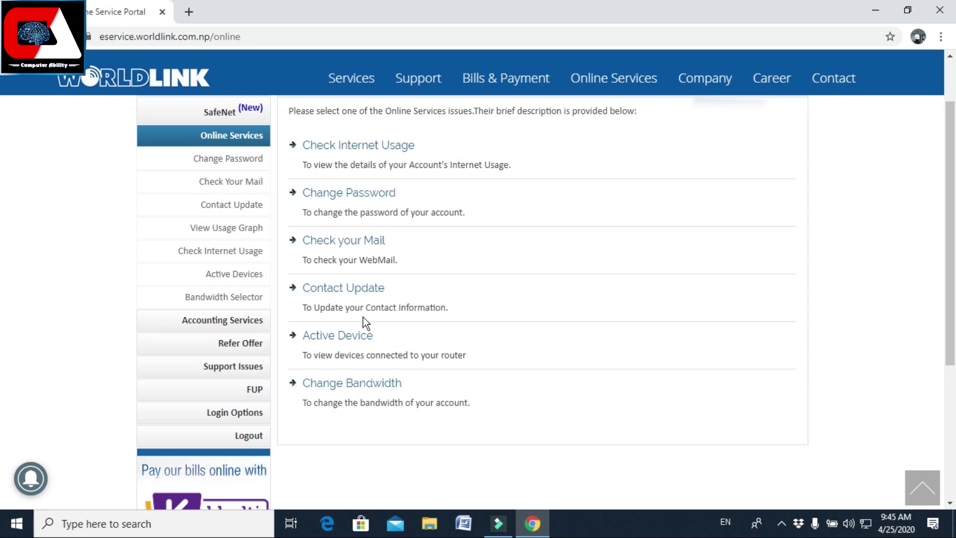
left_click(344, 288)
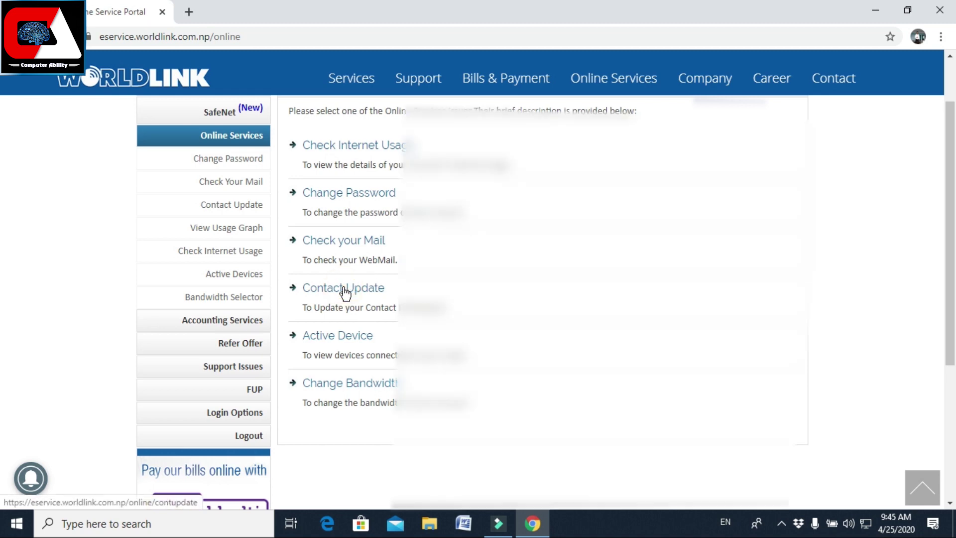
scroll(497, 299, "down", 2)
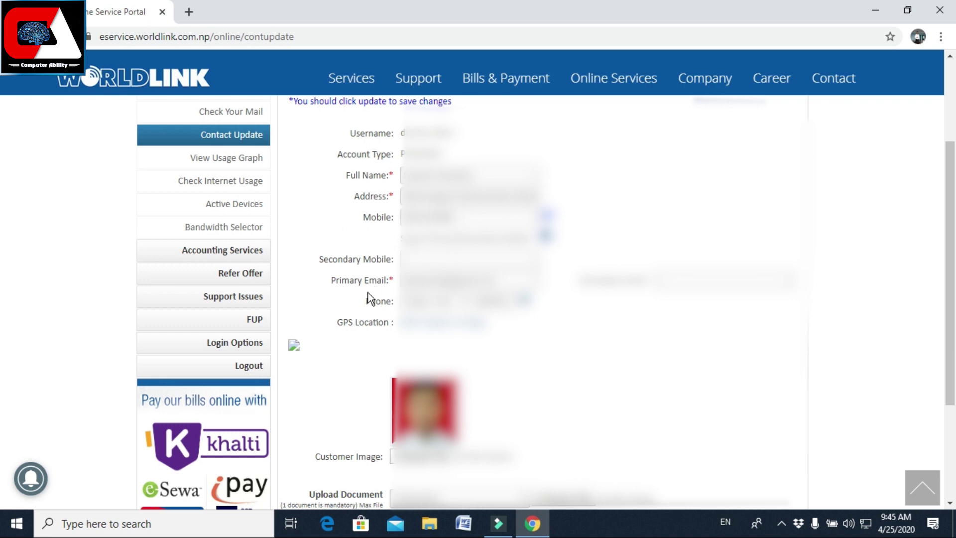
scroll(368, 299, "up", 3)
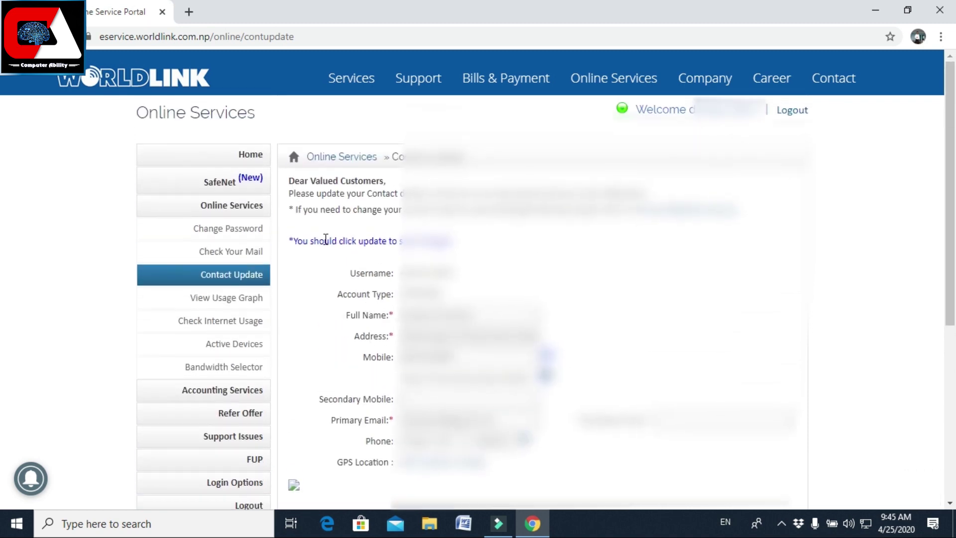
Step: Return to the Online Services overview, show the active devices connected to the router and examine the device table
left_click(264, 201)
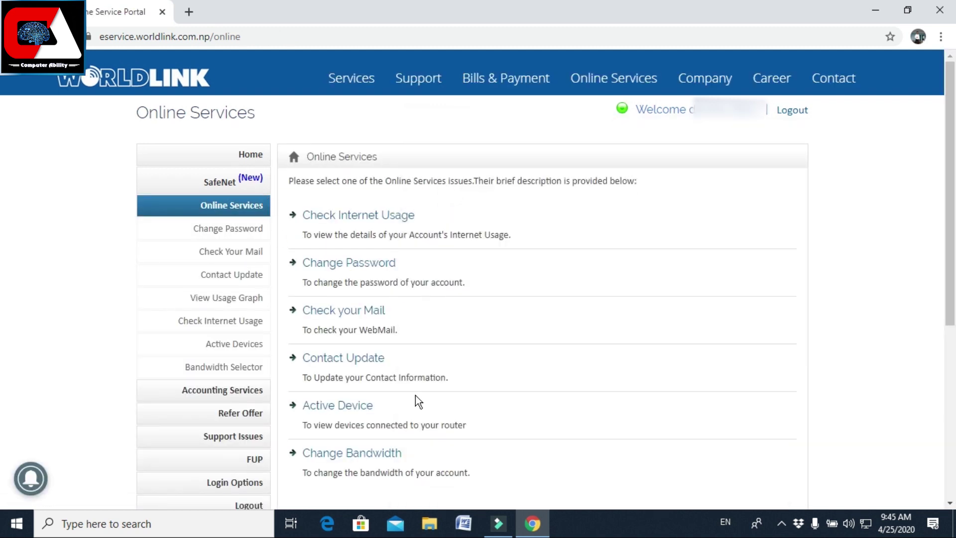
scroll(386, 420, "down", 1)
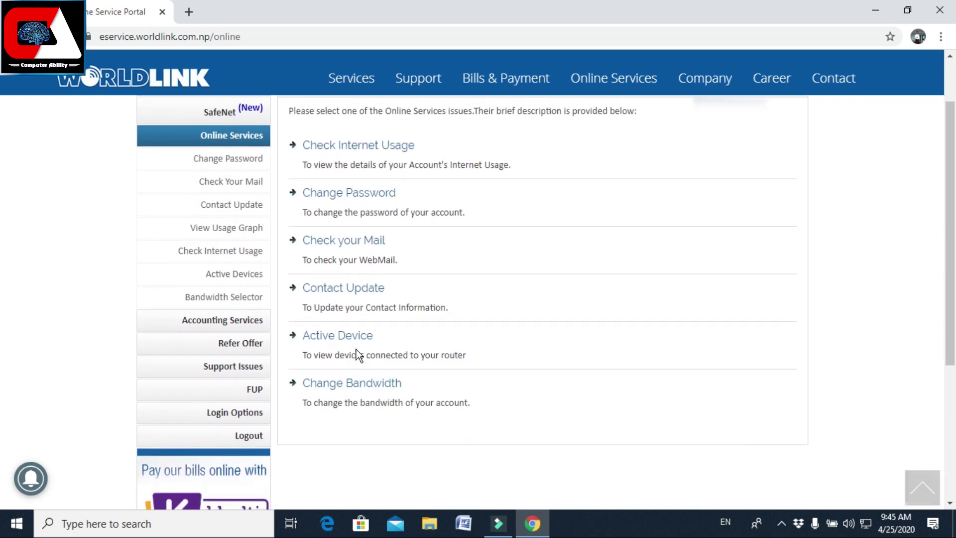
left_click(354, 342)
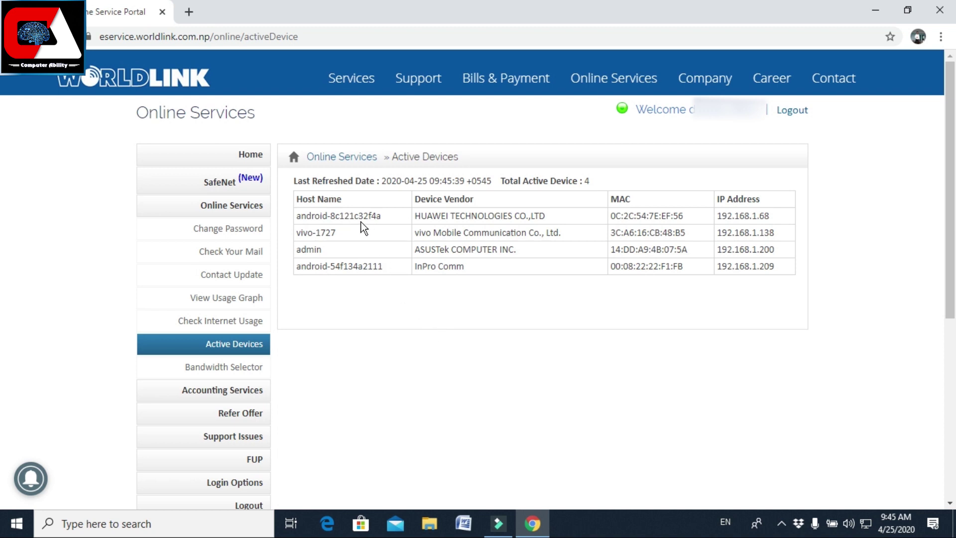
left_click_drag(295, 217, 300, 217)
left_click_drag(445, 265, 746, 302)
left_click(754, 287)
Step: Open the Change Bandwidth page from the Online Services overview and examine the available up and down bandwidth options
left_click(230, 200)
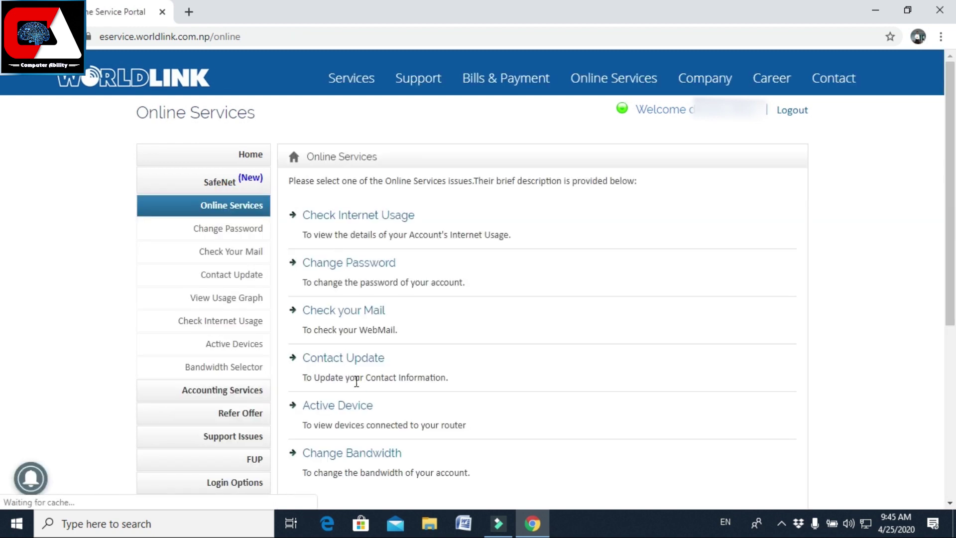
scroll(362, 419, "down", 1)
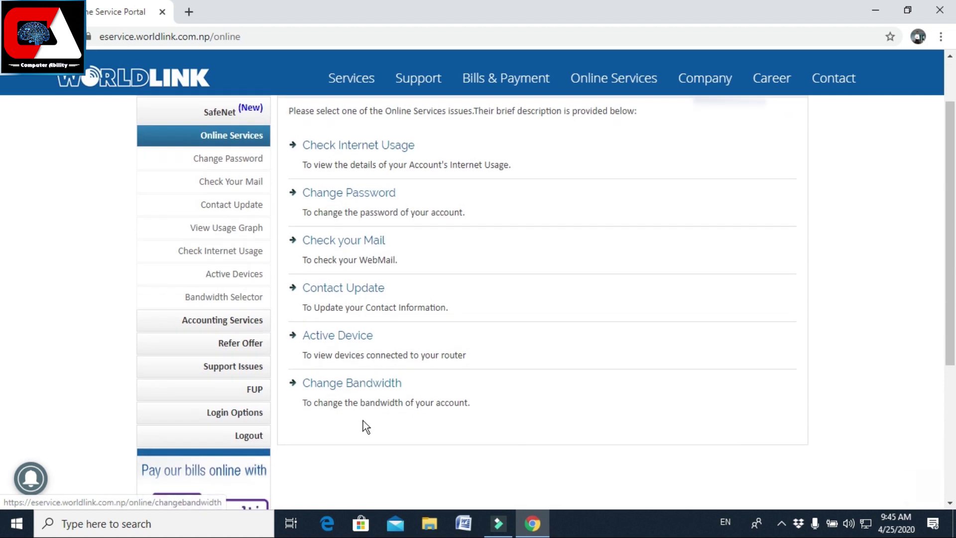
left_click(369, 388)
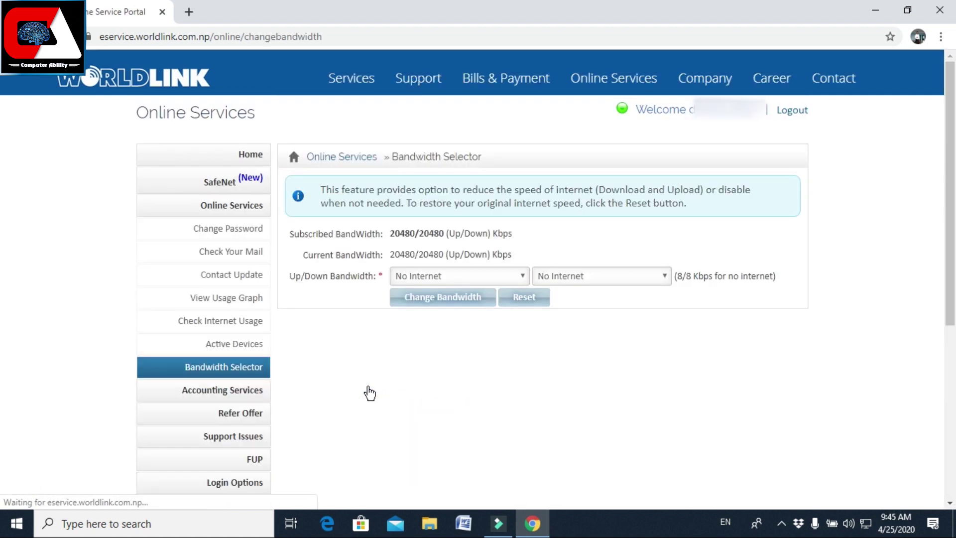
left_click(437, 277)
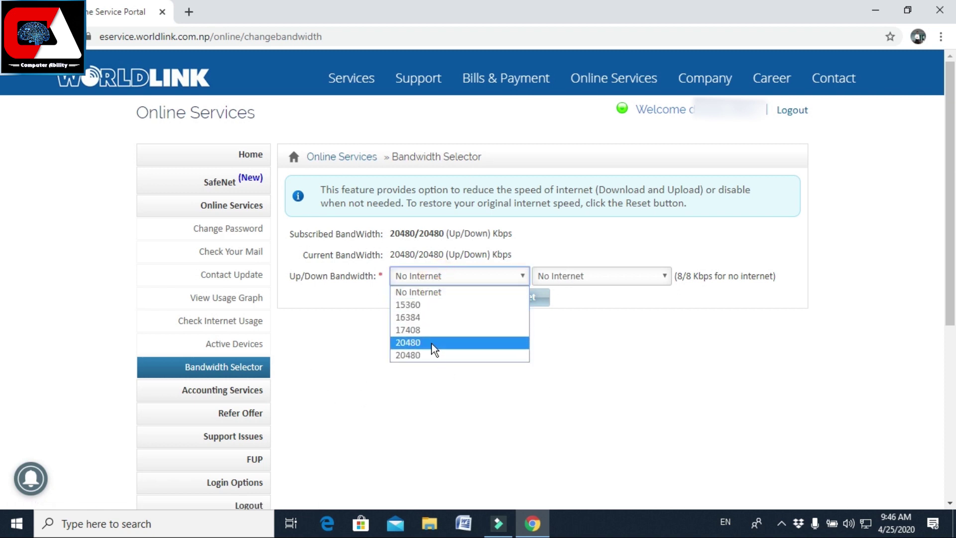
left_click(614, 423)
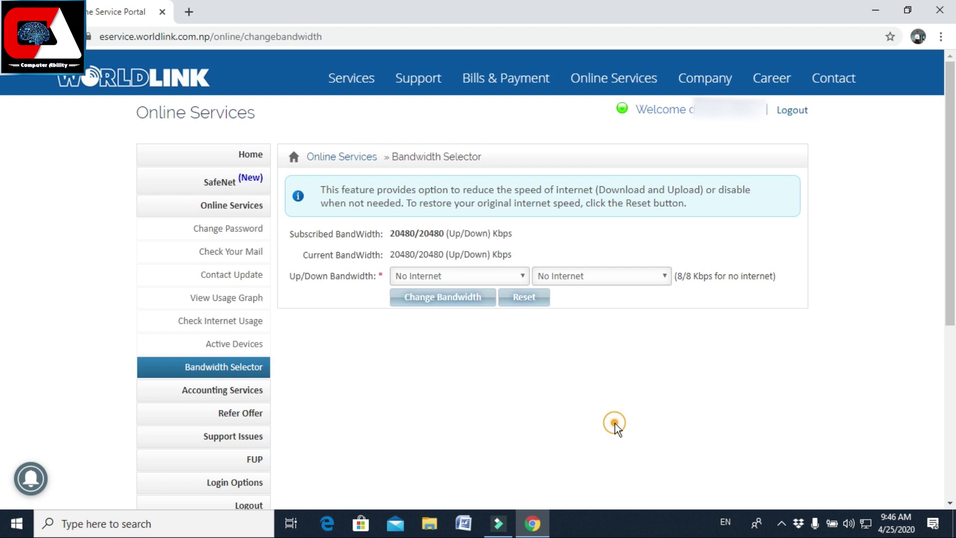
left_click(617, 280)
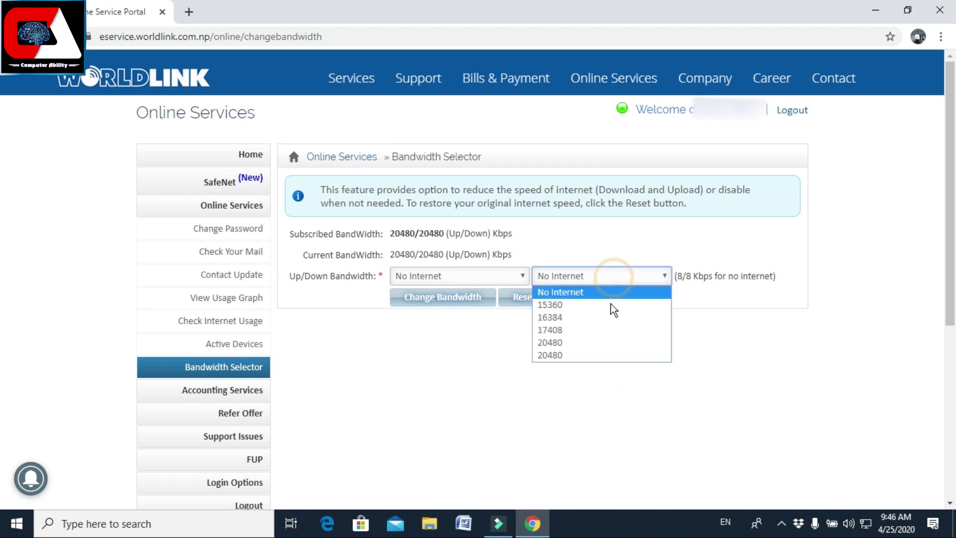
left_click(439, 365)
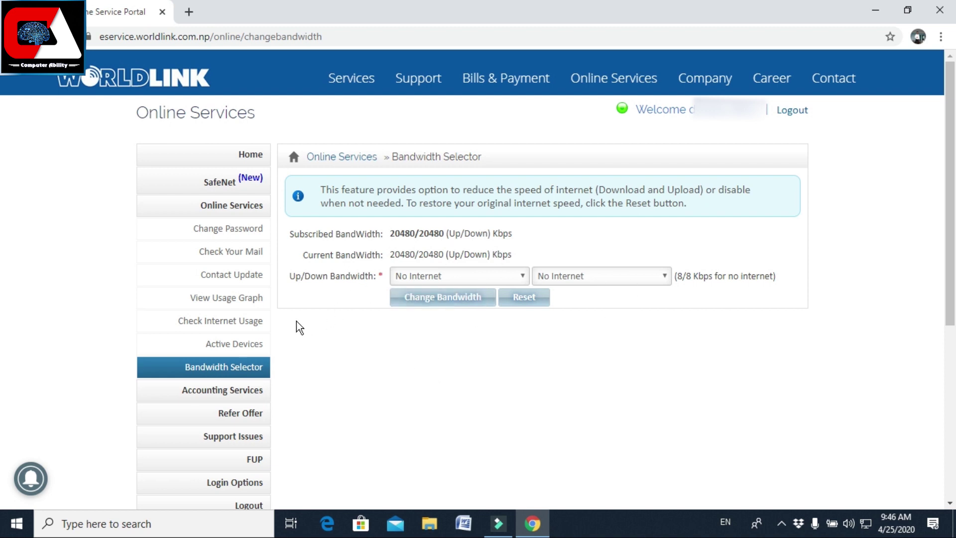
Step: Review the Online Services overview, then show the payment and account history in Accounting Services and look through its transactions
left_click(253, 206)
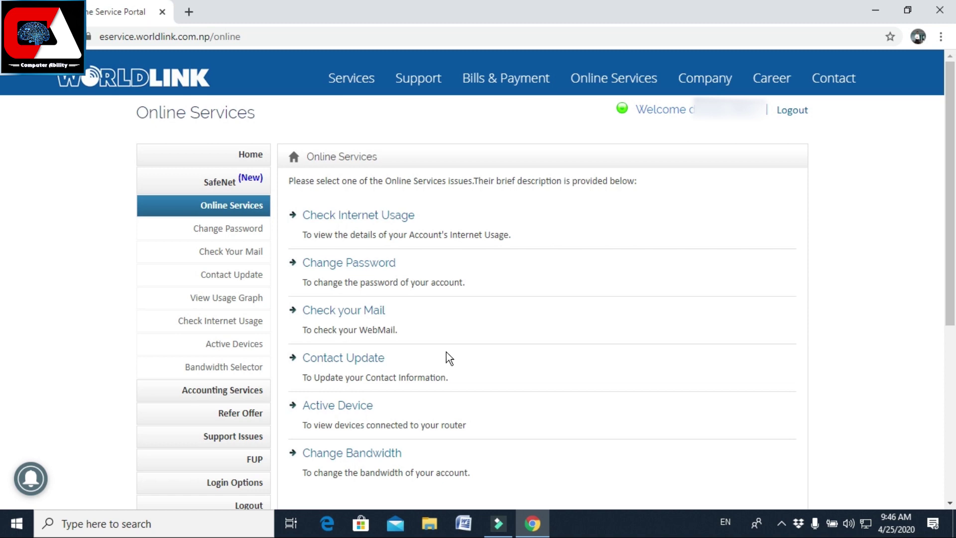
scroll(455, 339, "down", 3)
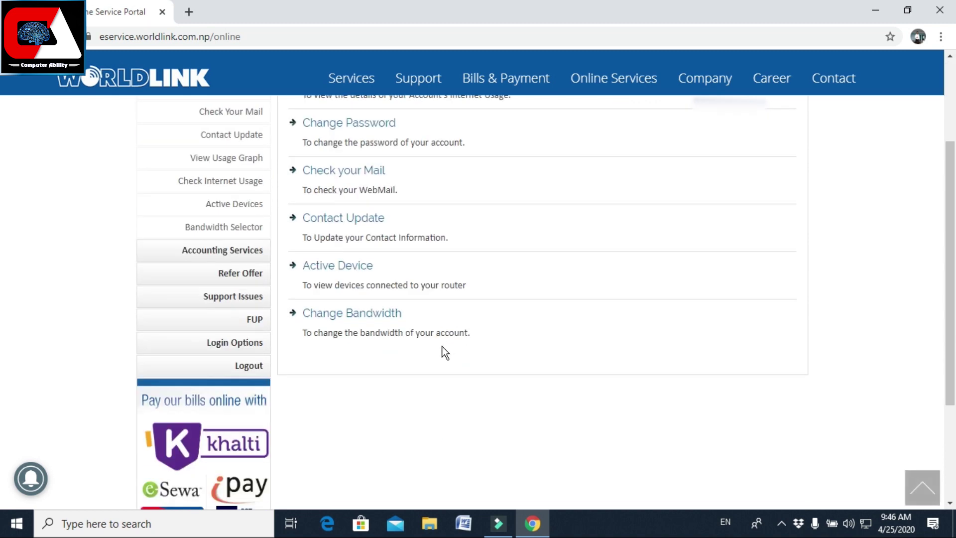
scroll(442, 348, "up", 3)
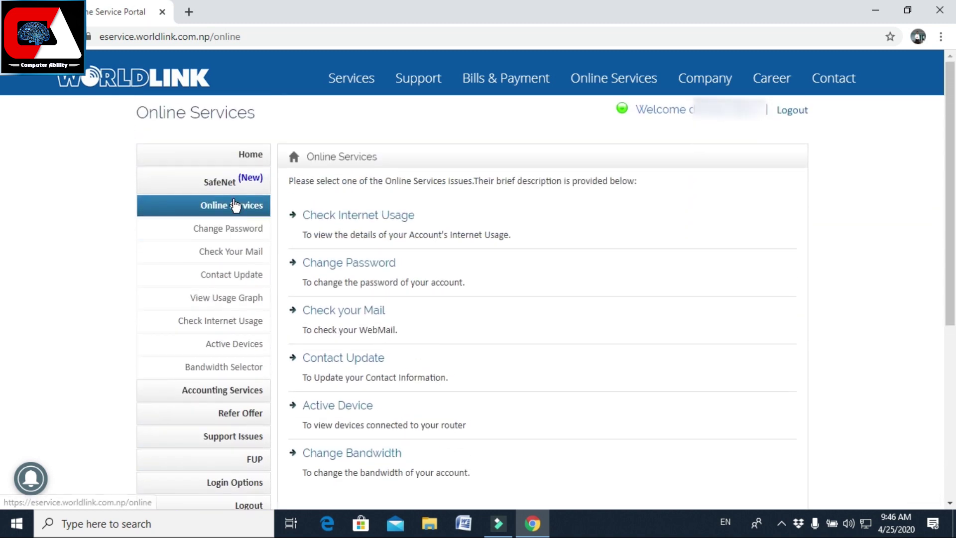
left_click(249, 390)
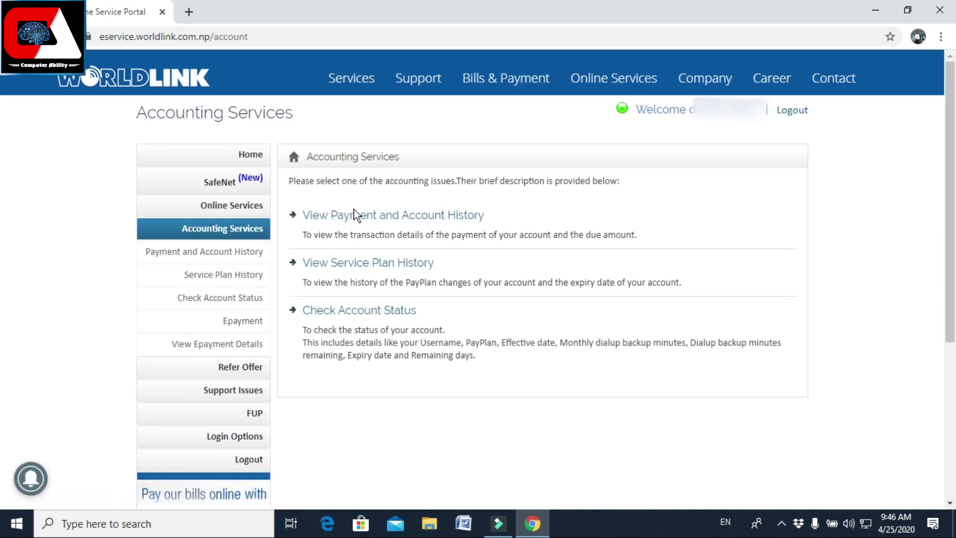
left_click(365, 219)
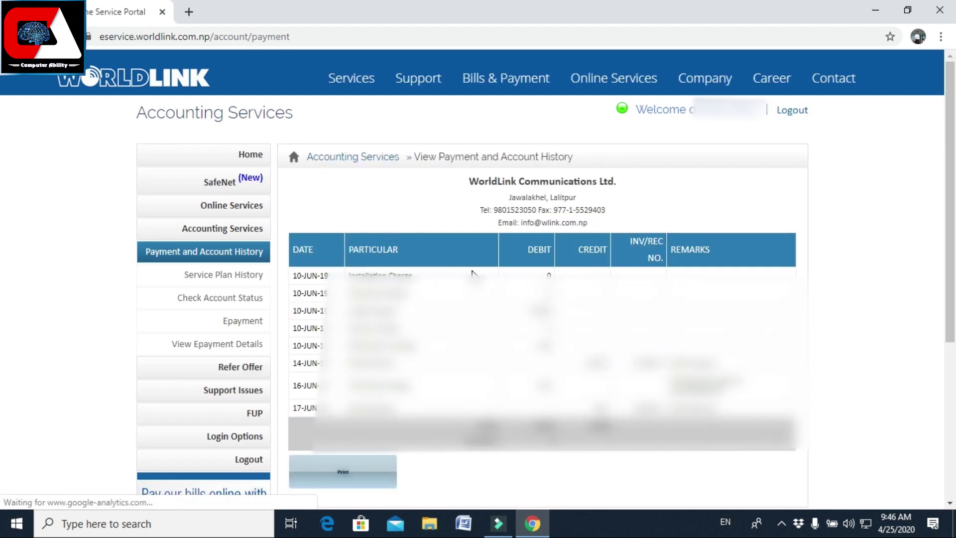
scroll(545, 298, "down", 3)
scroll(545, 298, "up", 3)
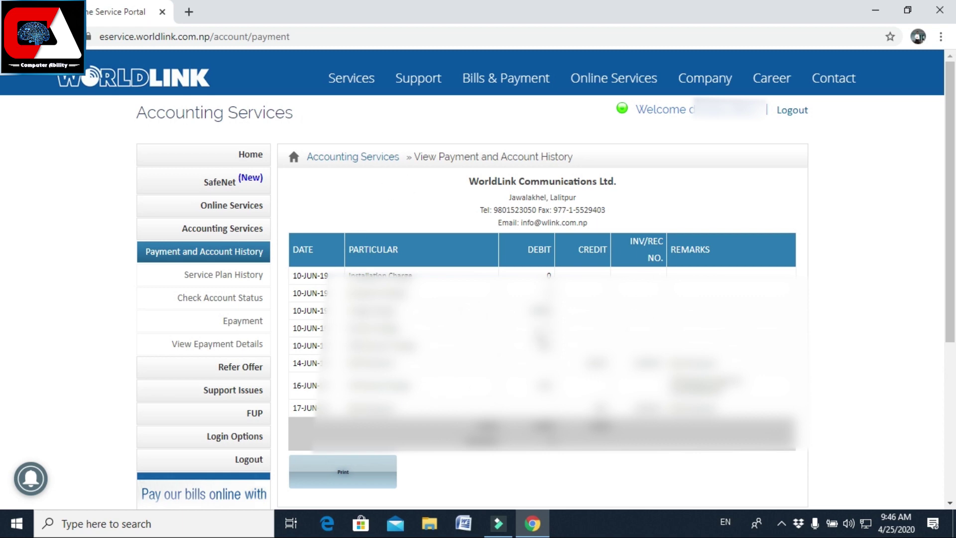
Step: Return to the Accounting Services overview and view the account's service plan history
left_click(214, 250)
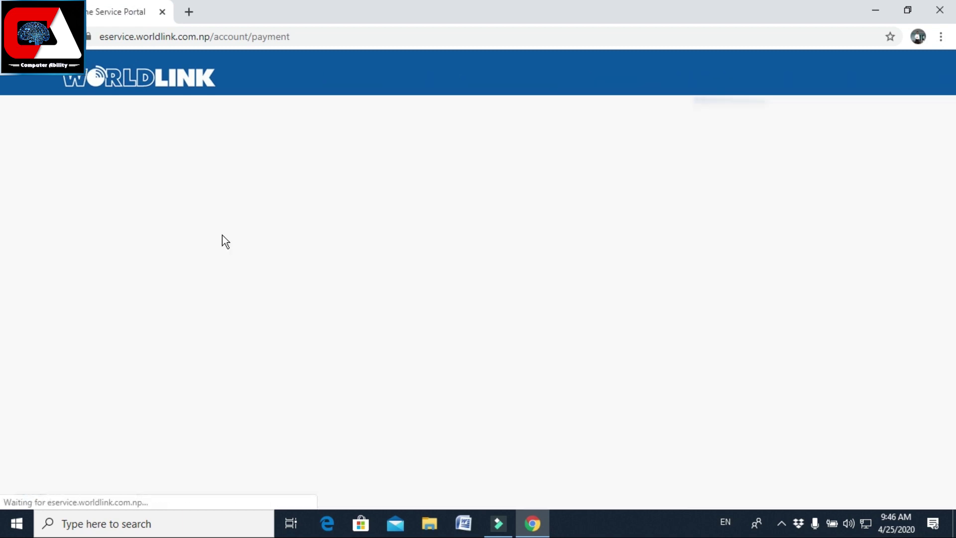
left_click(225, 235)
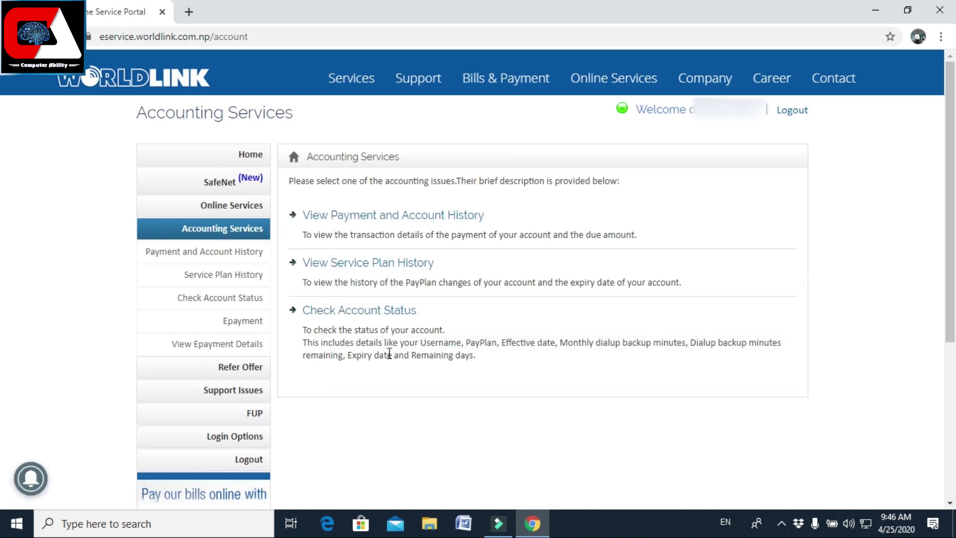
left_click(341, 270)
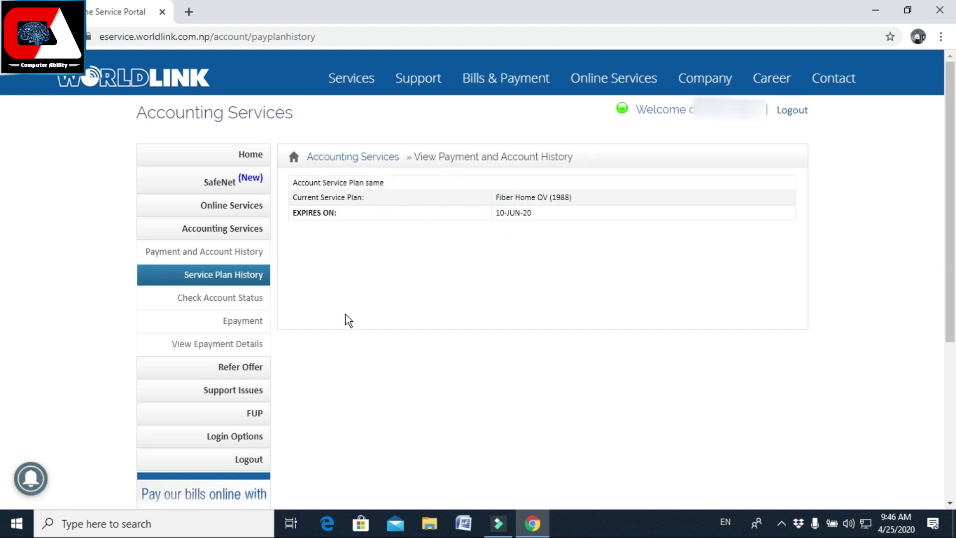
Step: Check the account status from the Accounting Services overview and examine the plan's expiry date and remaining days
left_click(255, 240)
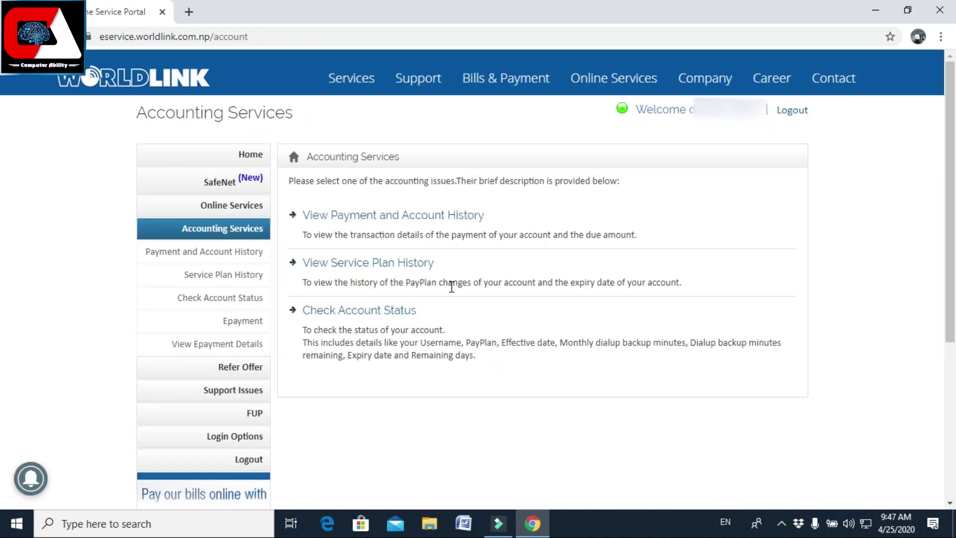
left_click(324, 315)
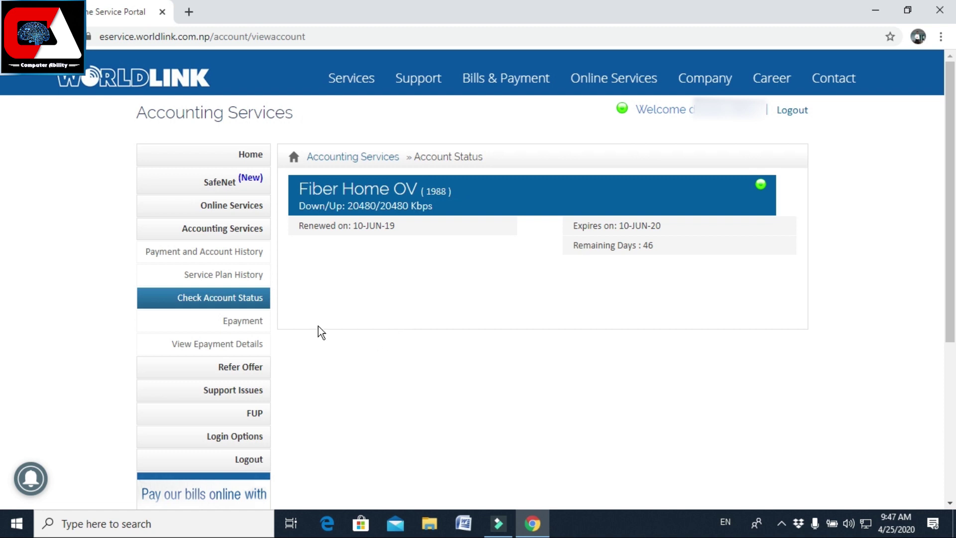
left_click_drag(674, 240, 523, 248)
left_click(528, 253)
left_click_drag(615, 222, 425, 264)
left_click(425, 264)
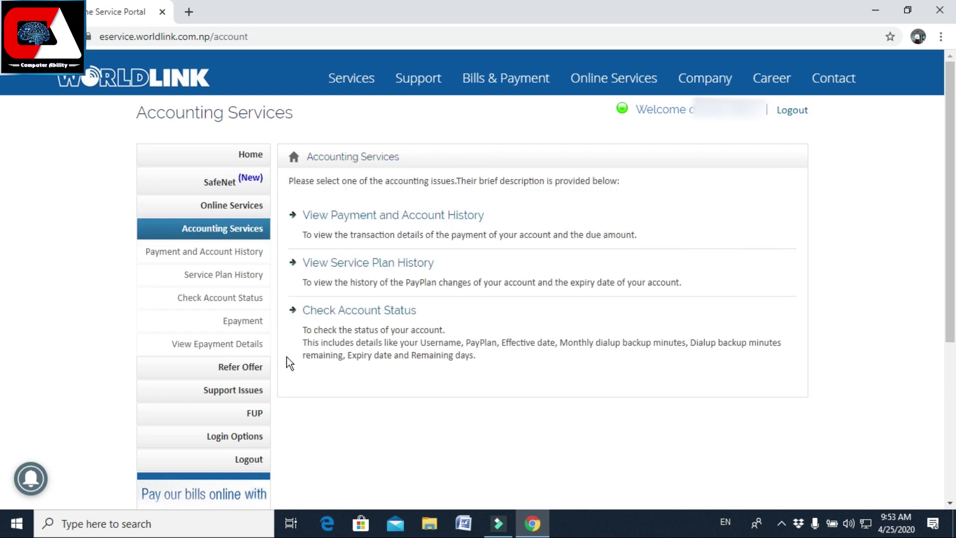
Step: Open the Epayment page from the accounting services and look through the available payment methods
left_click(235, 324)
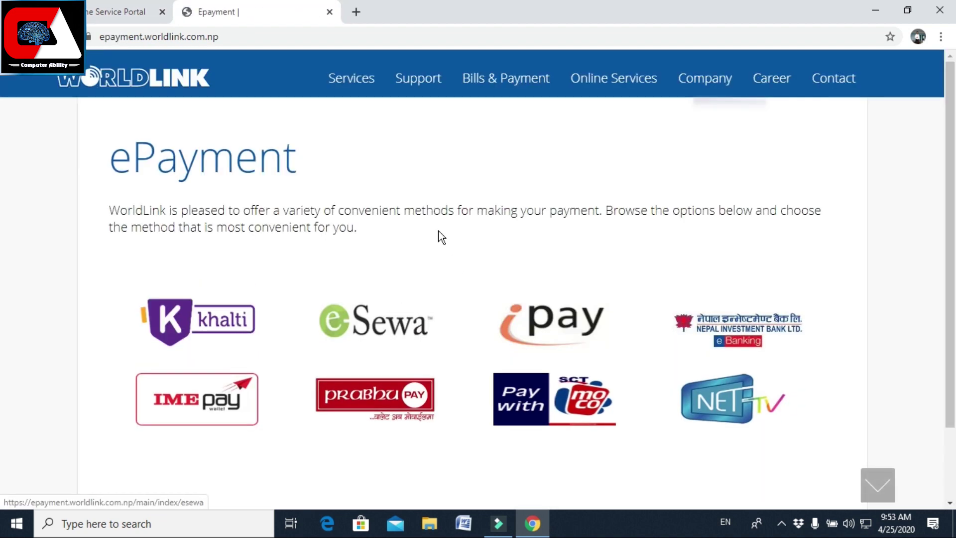
scroll(711, 310, "down", 2)
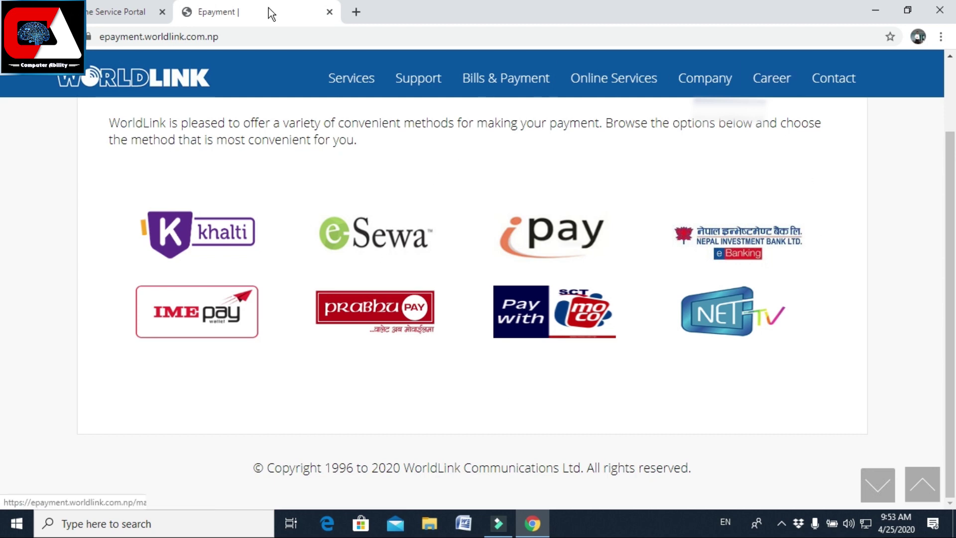
Step: Return from the Epayment page to the client portal and open the Refer Offer page
left_click(120, 11)
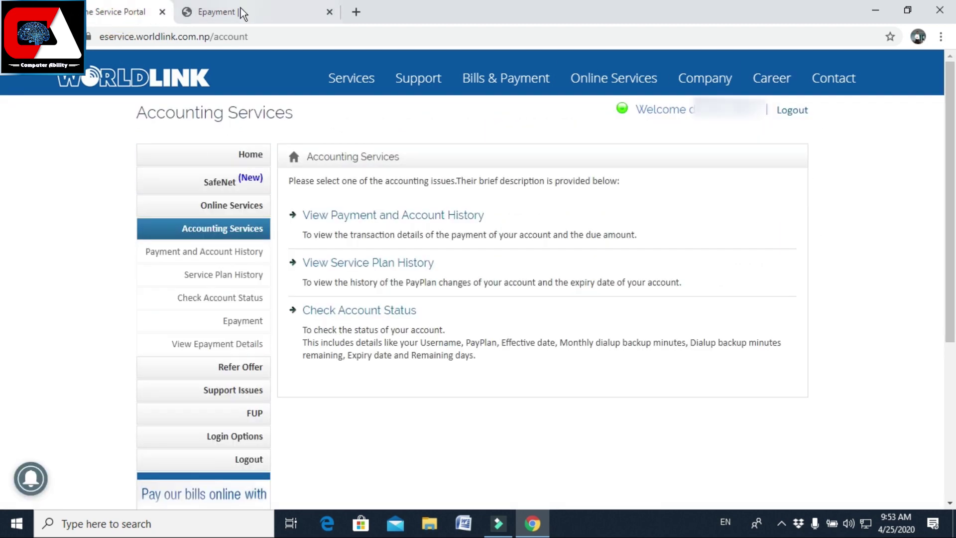
left_click(224, 11)
left_click(107, 11)
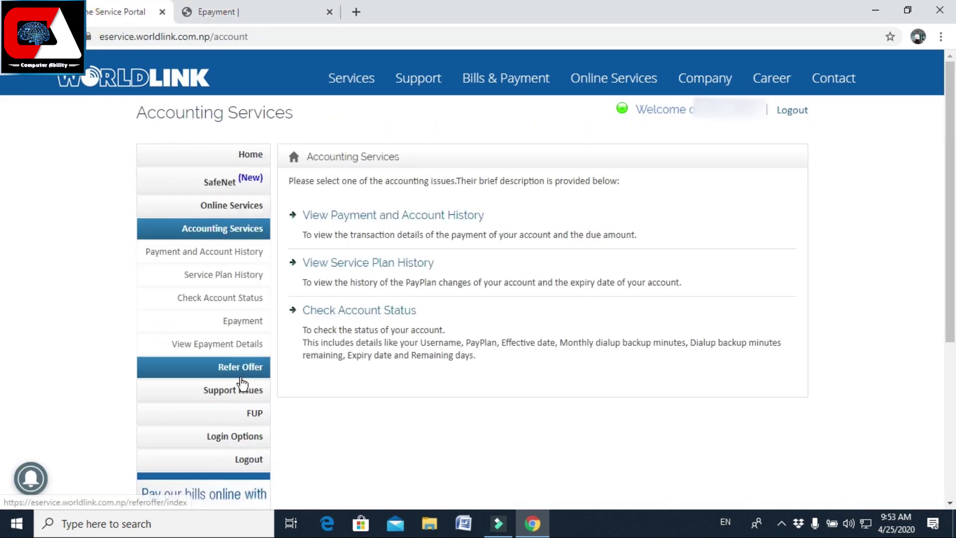
left_click(255, 352)
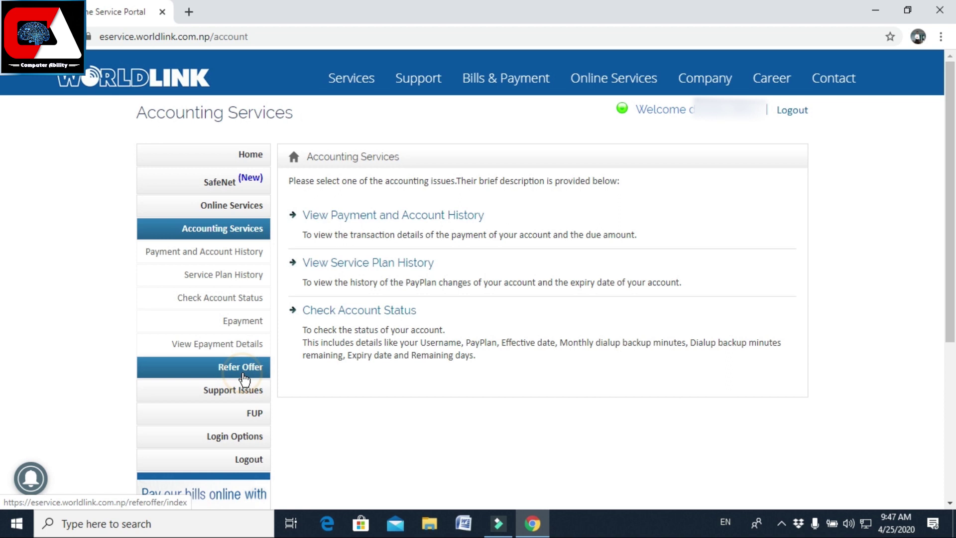
left_click(244, 376)
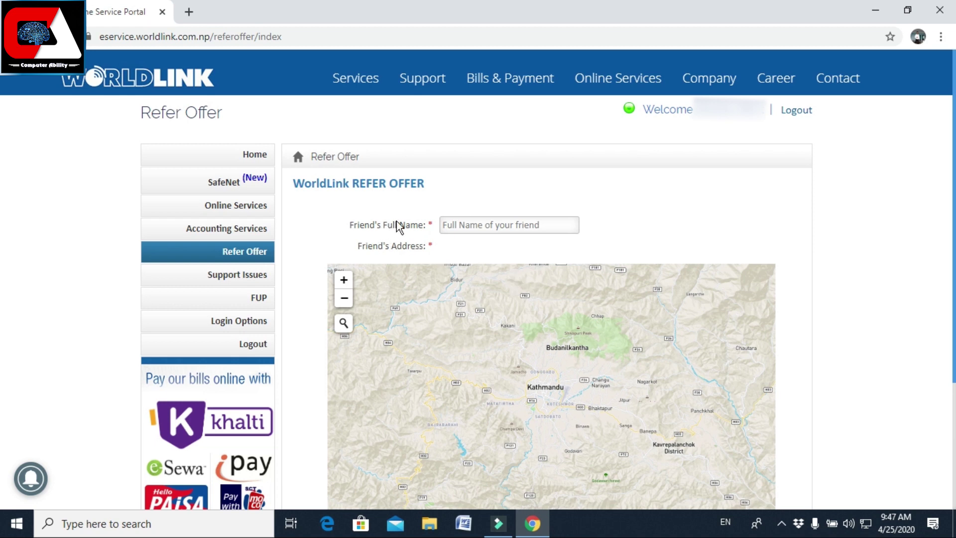
Step: Examine the Refer Offer form's friend name, address map and mobile fields, and the recipient options for the free month of internet
left_click(452, 224)
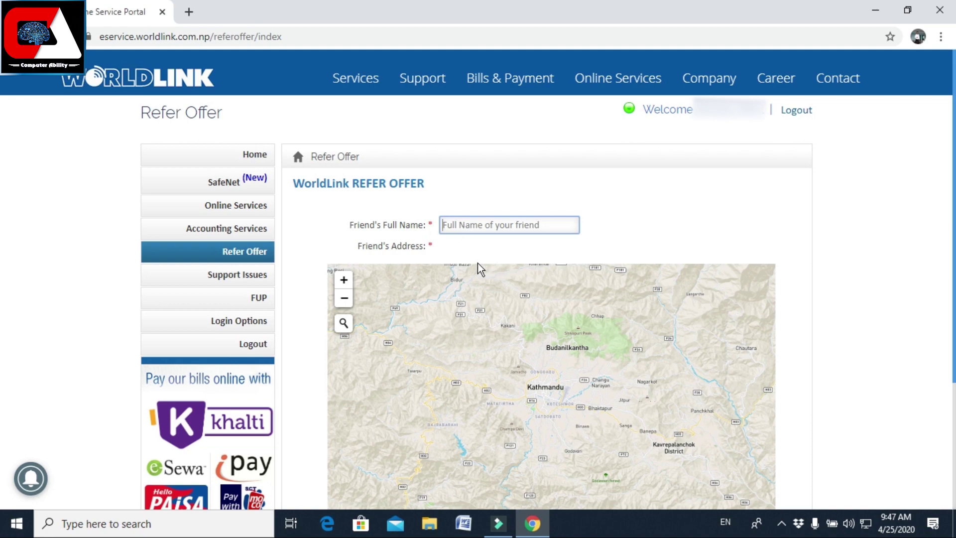
scroll(845, 349, "down", 3)
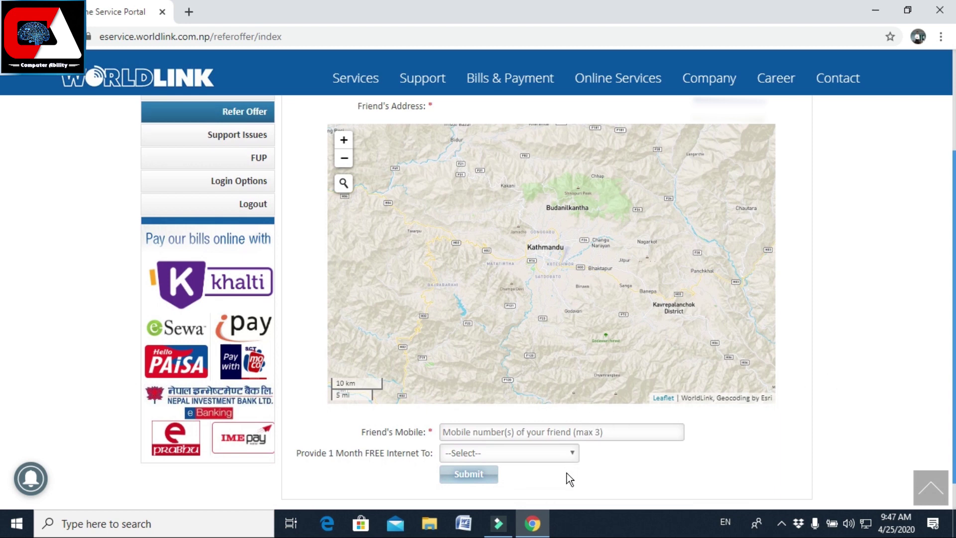
left_click(540, 452)
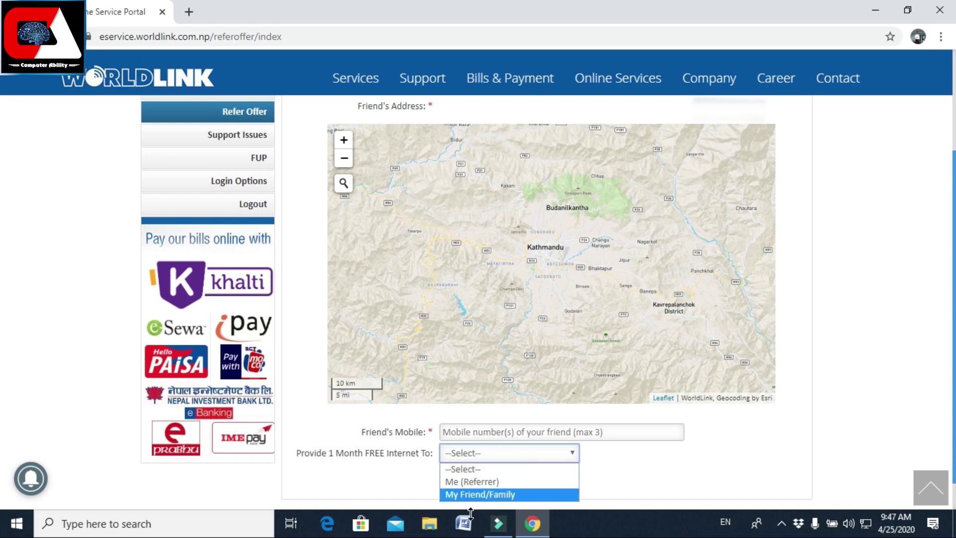
left_click(649, 456)
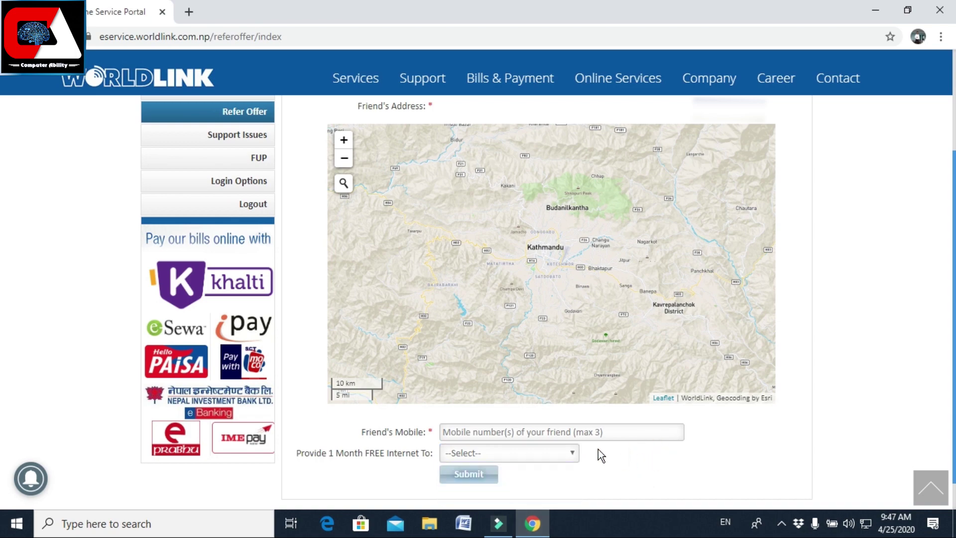
scroll(592, 462, "up", 2)
scroll(591, 467, "down", 1)
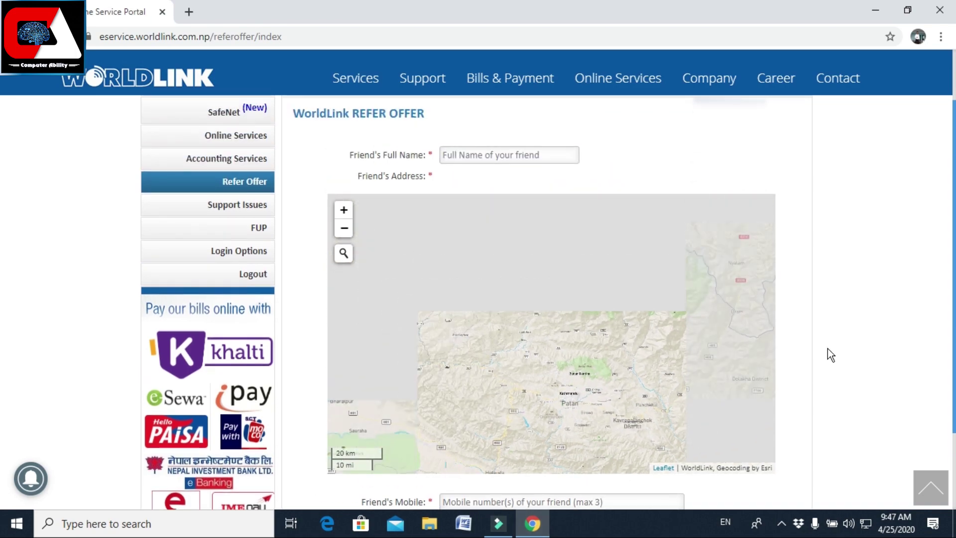
scroll(889, 301, "down", 2)
scroll(642, 453, "up", 4)
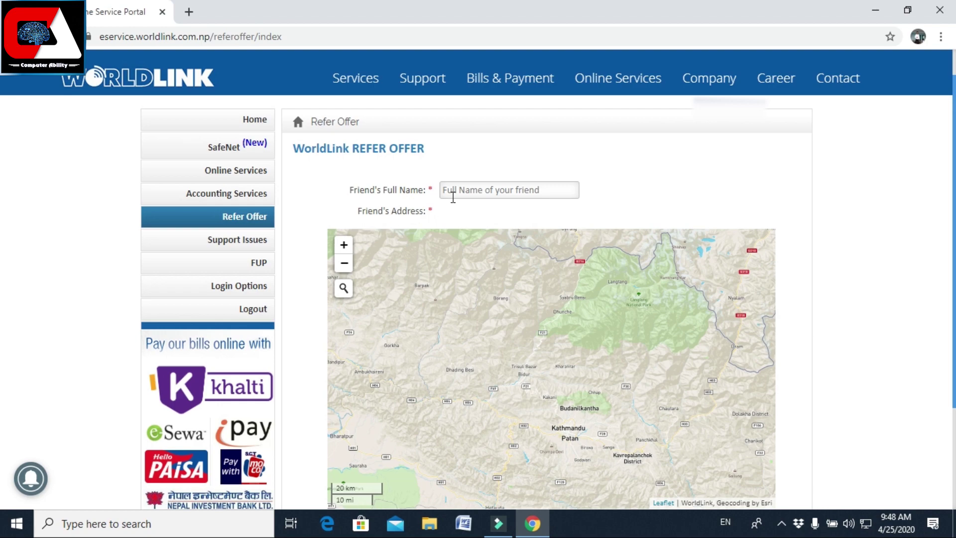
Step: Open the Support Issues overview and look through its trouble ticket, ticket status and FAQ options
left_click(259, 271)
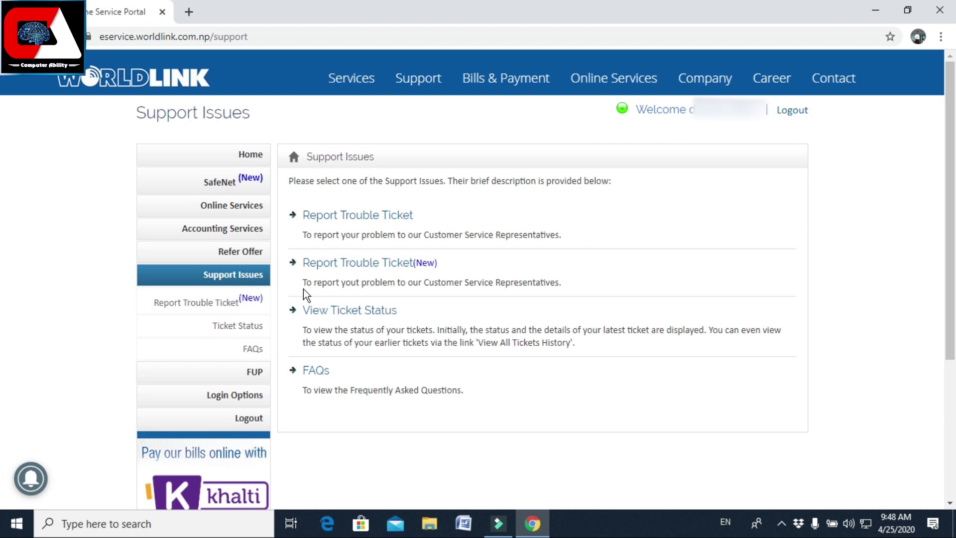
Step: Open the SSID update form from the portal's home page and replace the WiFi SSID with sdasdasdada
left_click(242, 164)
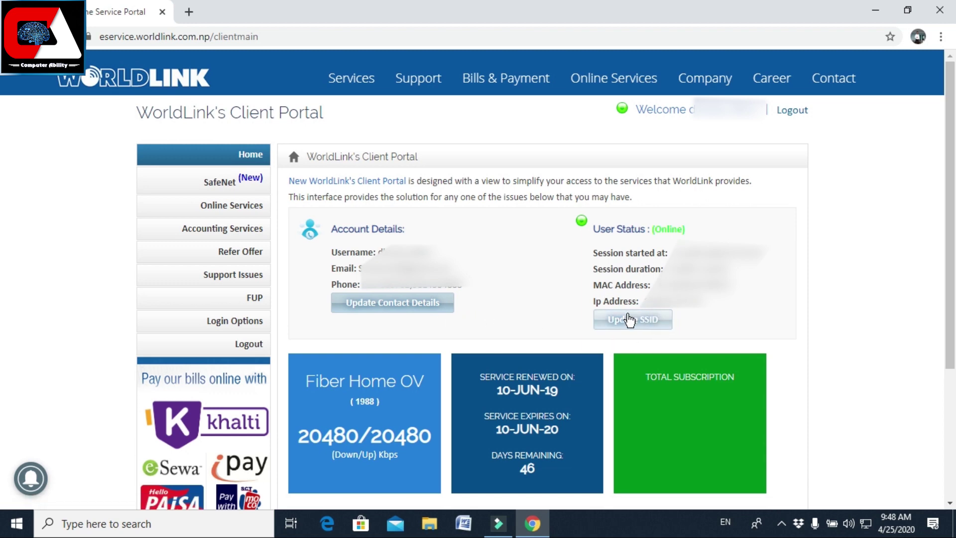
scroll(649, 334, "down", 1)
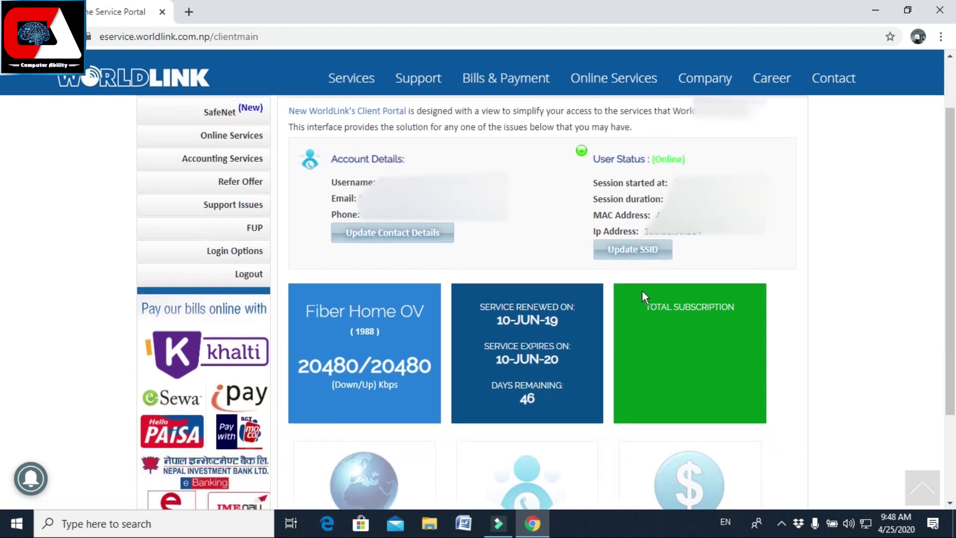
left_click(636, 251)
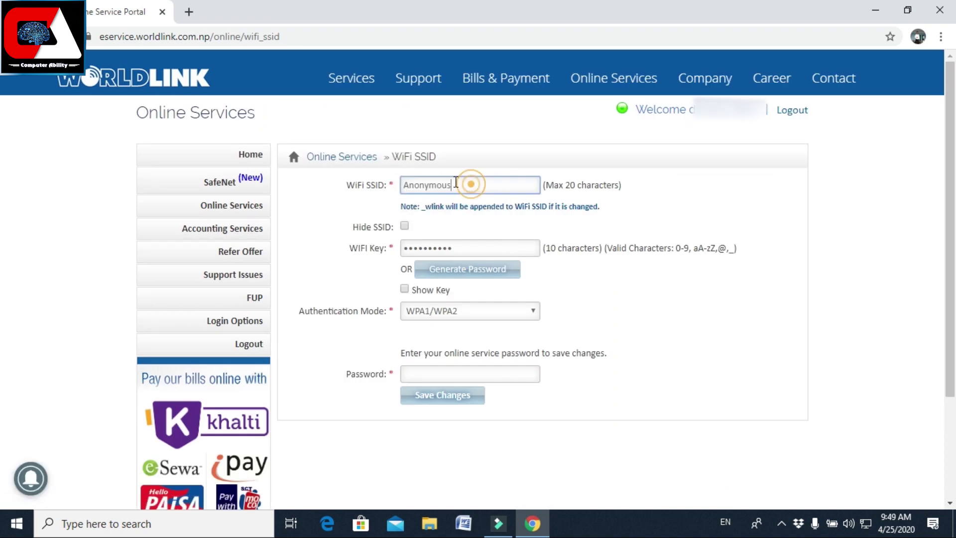
left_click_drag(471, 184, 350, 194)
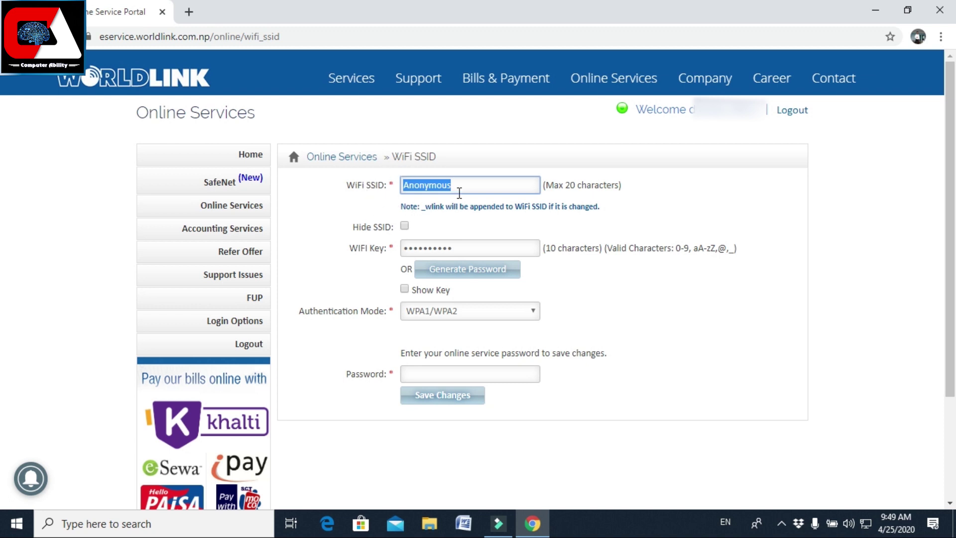
type("sdasdasdada")
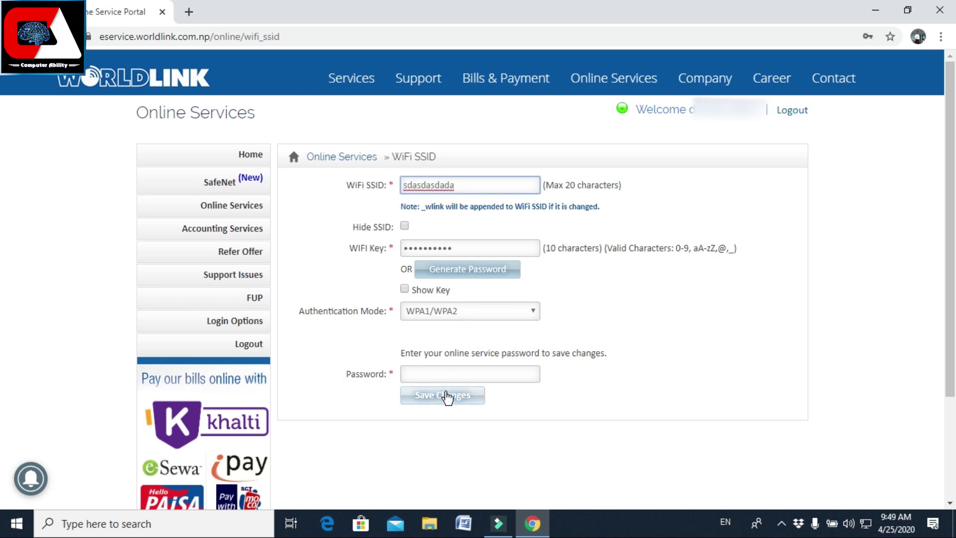
Step: Leave the WiFi SSID form unsaved and log out of the client portal
left_click(227, 228)
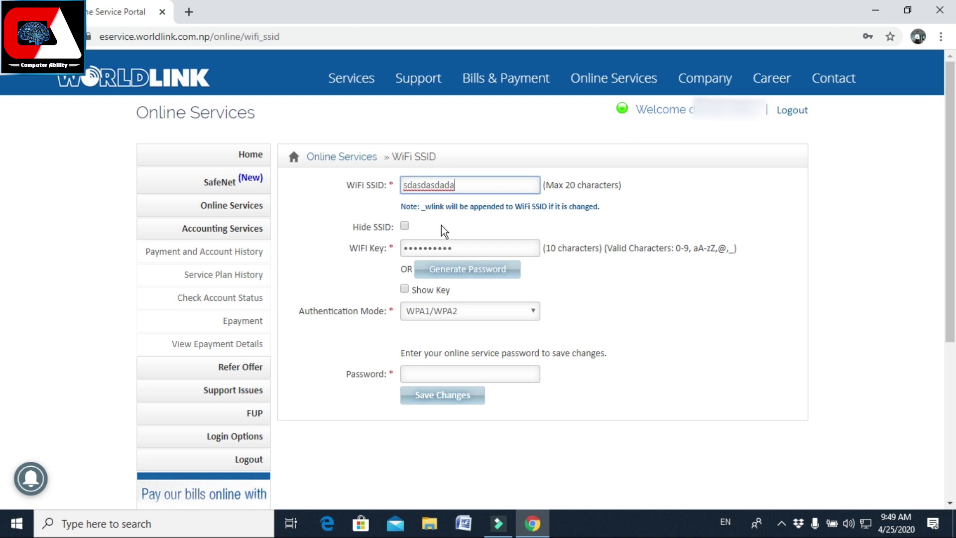
scroll(299, 314, "down", 3)
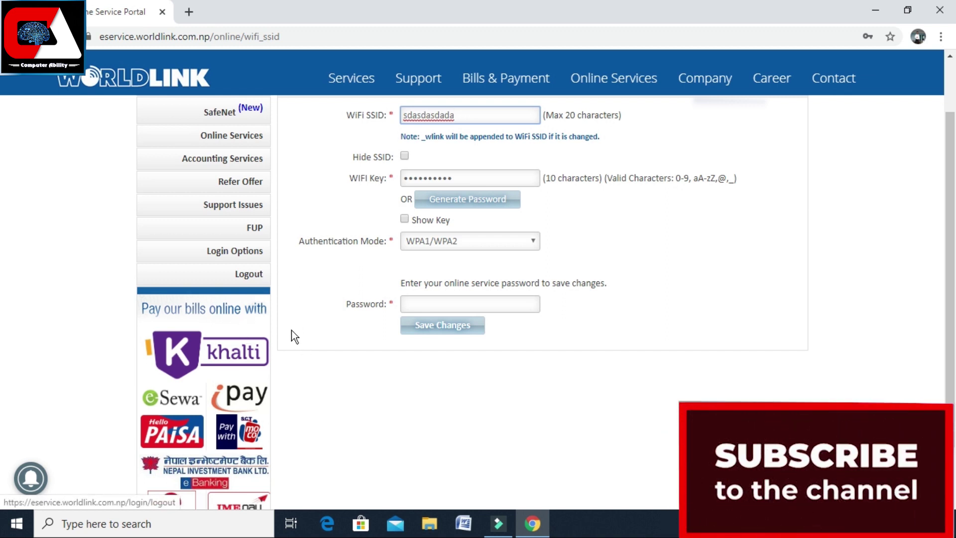
scroll(320, 388, "up", 2)
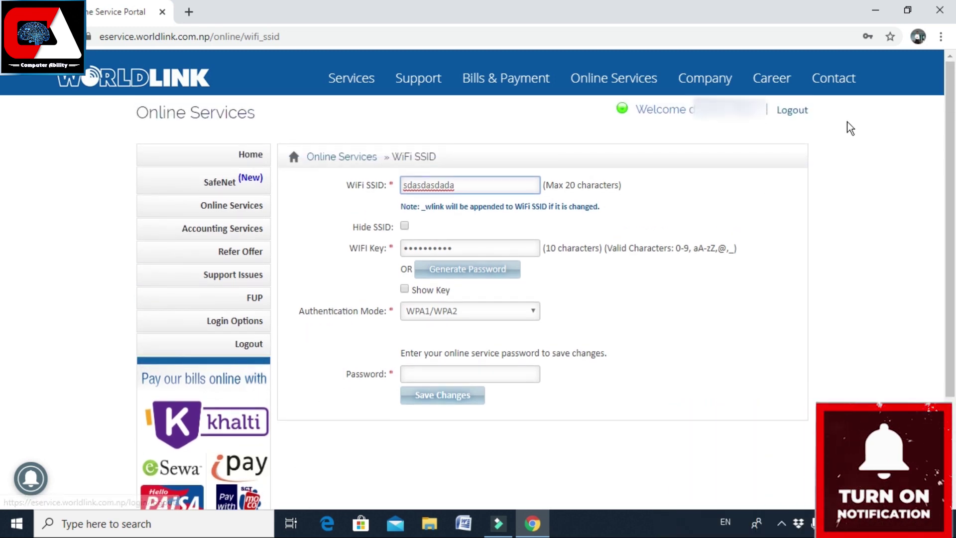
left_click(793, 111)
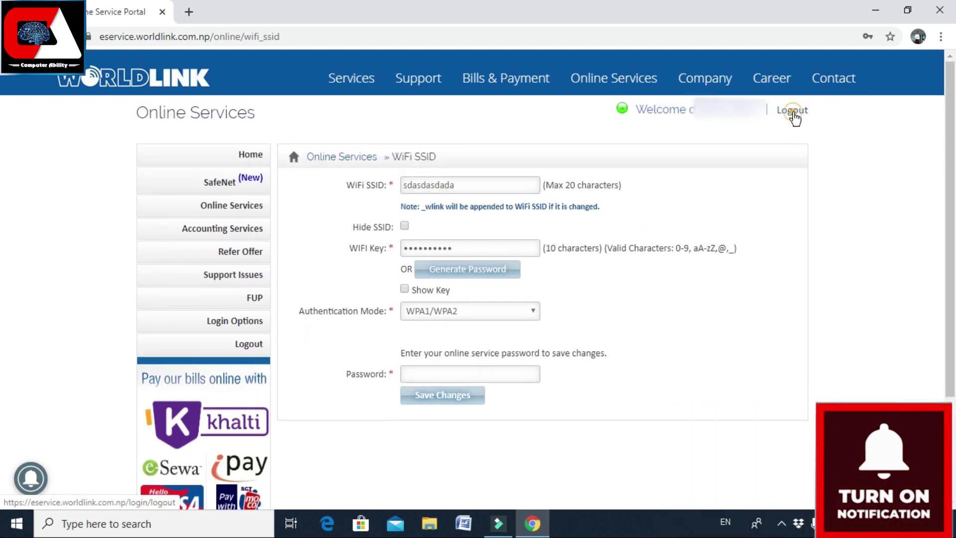